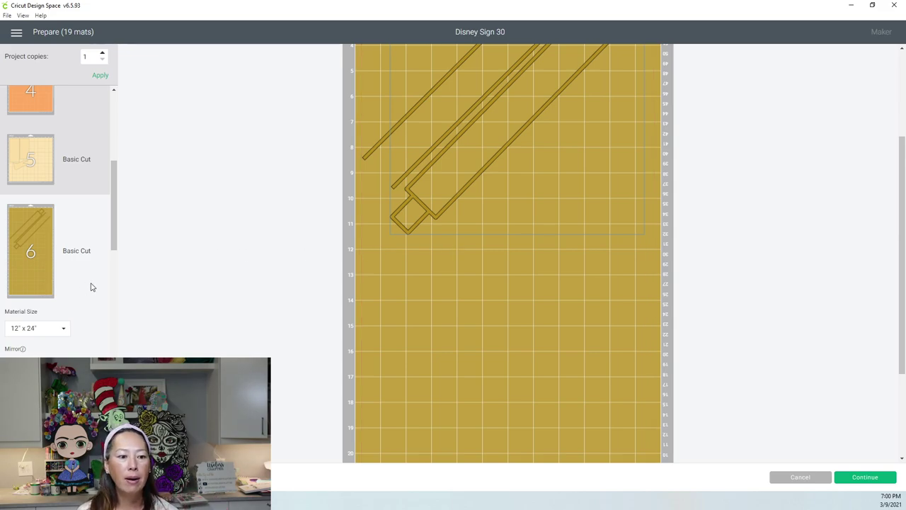
Review the cut layouts on the gold mats 6 to 10 for pieces that could share free space
{"action": "scroll", "coordinate": [267, 311], "scroll_direction": "down", "scroll_amount": 5}
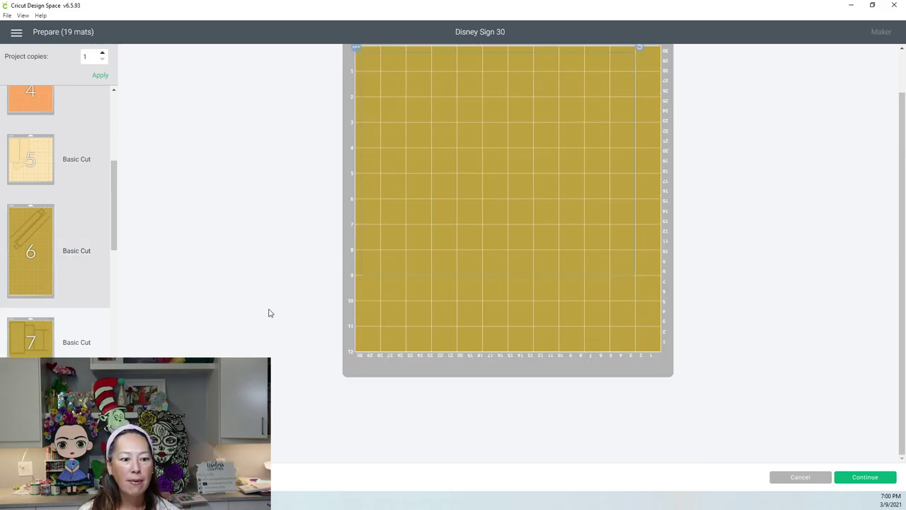
{"action": "scroll", "coordinate": [550, 192], "scroll_direction": "down", "scroll_amount": 3}
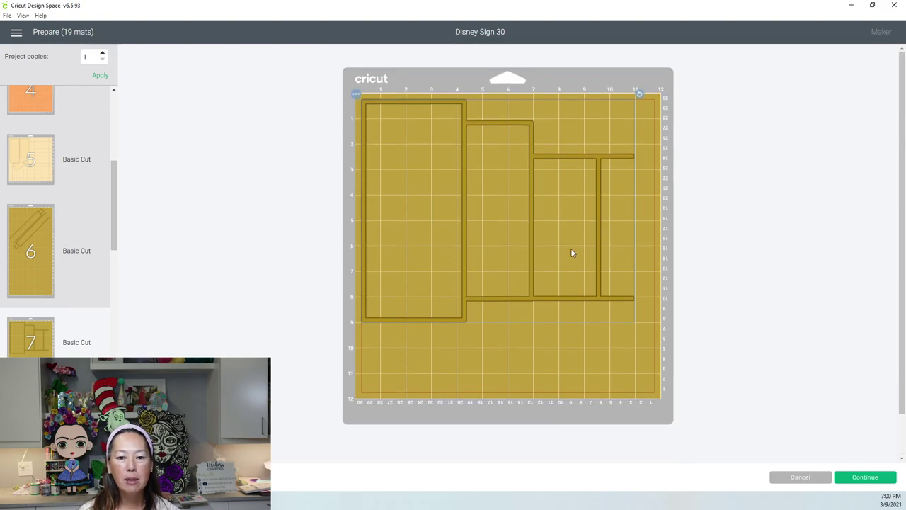
{"action": "scroll", "coordinate": [572, 253], "scroll_direction": "down", "scroll_amount": 2}
{"action": "scroll", "coordinate": [28, 340], "scroll_direction": "down", "scroll_amount": 3}
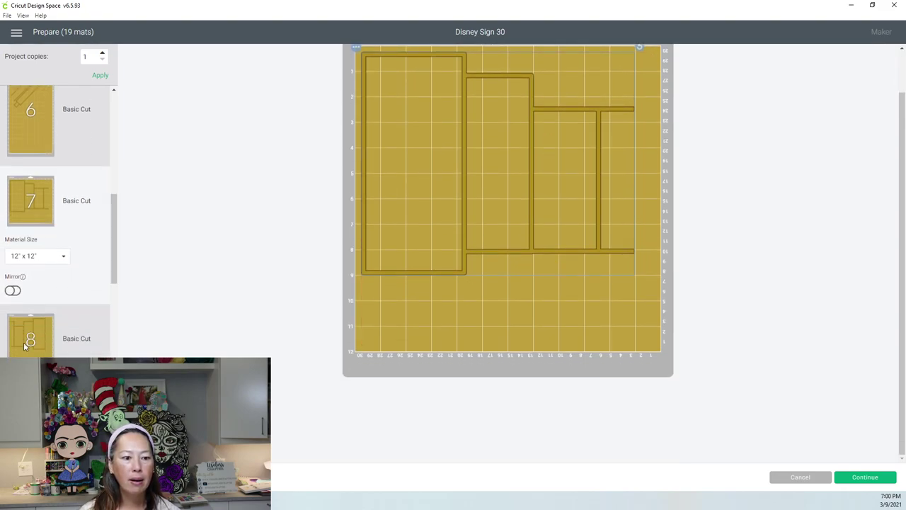
{"action": "left_click", "coordinate": [28, 338]}
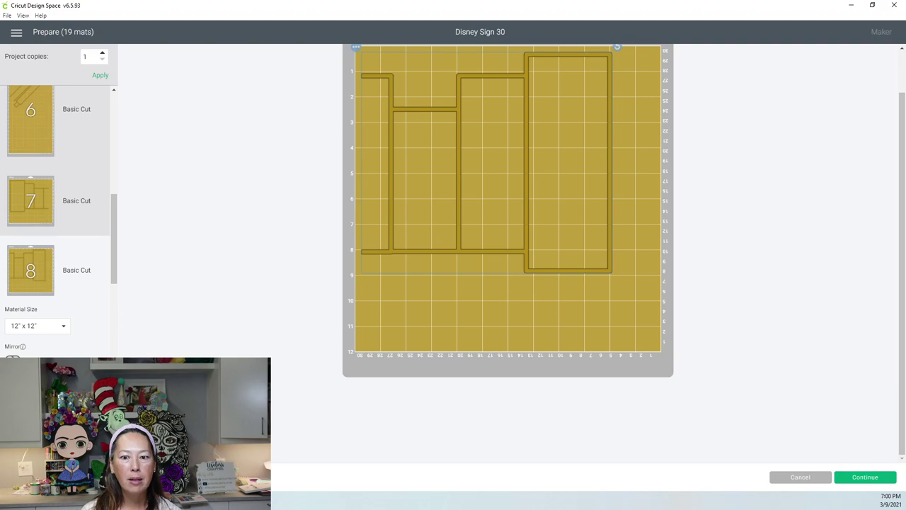
{"action": "scroll", "coordinate": [472, 289], "scroll_direction": "down", "scroll_amount": 3}
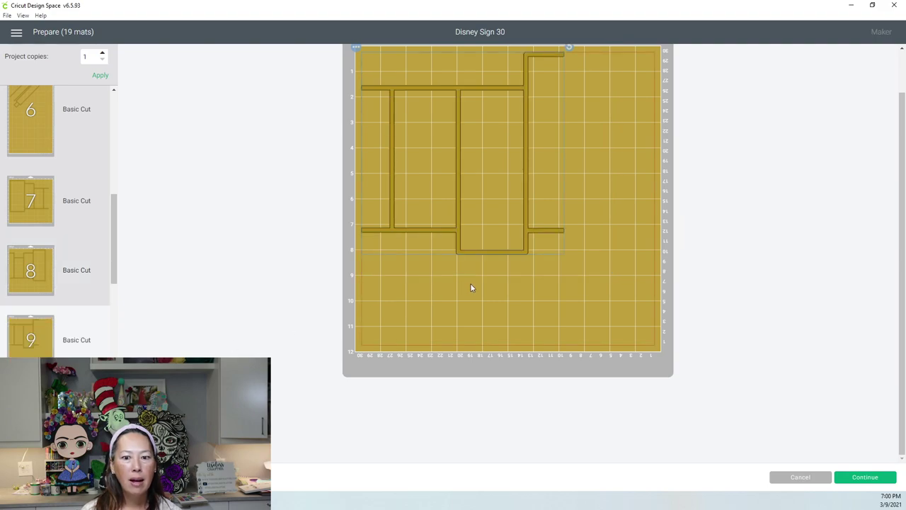
{"action": "scroll", "coordinate": [77, 300], "scroll_direction": "down", "scroll_amount": 3}
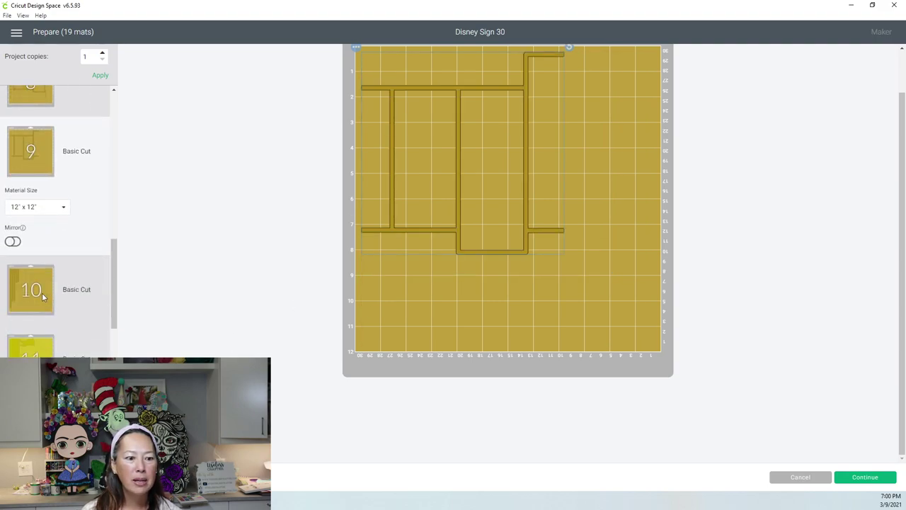
{"action": "left_click", "coordinate": [41, 294]}
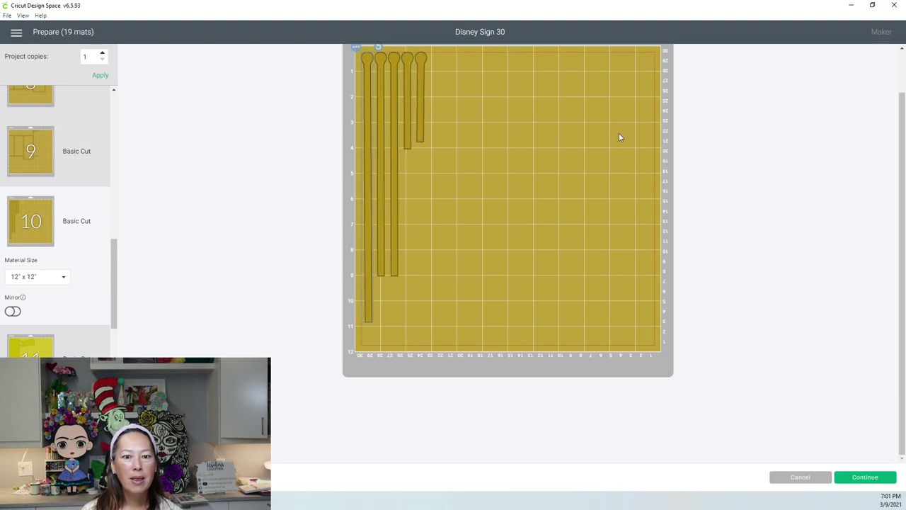
{"action": "scroll", "coordinate": [598, 139], "scroll_direction": "up", "scroll_amount": 1}
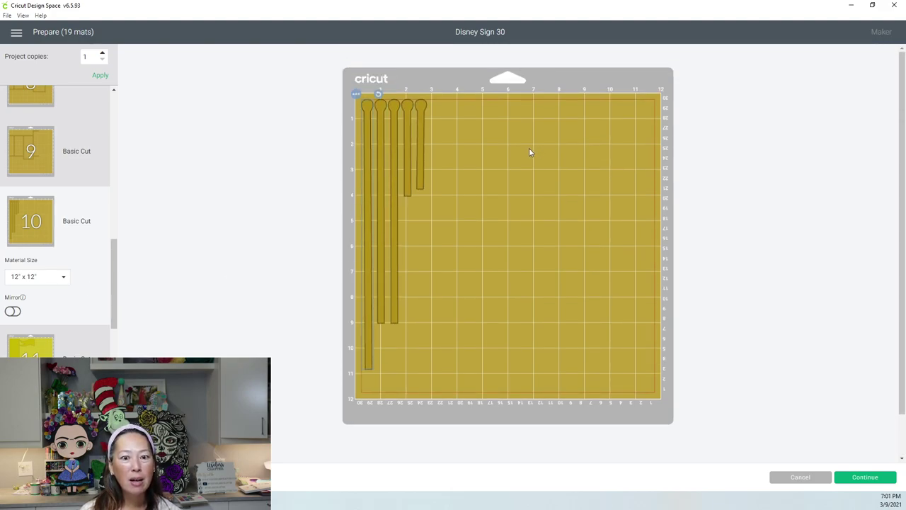
{"action": "scroll", "coordinate": [102, 117], "scroll_direction": "up", "scroll_amount": 3}
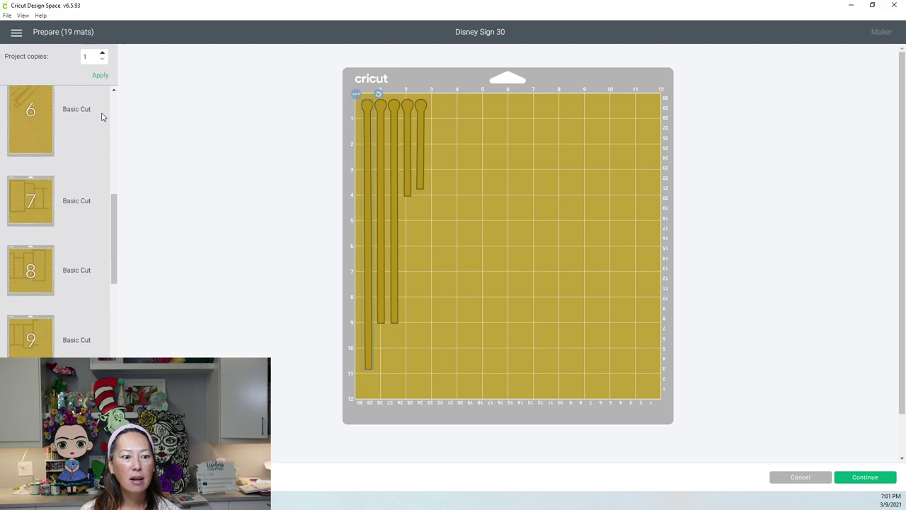
{"action": "scroll", "coordinate": [101, 117], "scroll_direction": "up", "scroll_amount": 2}
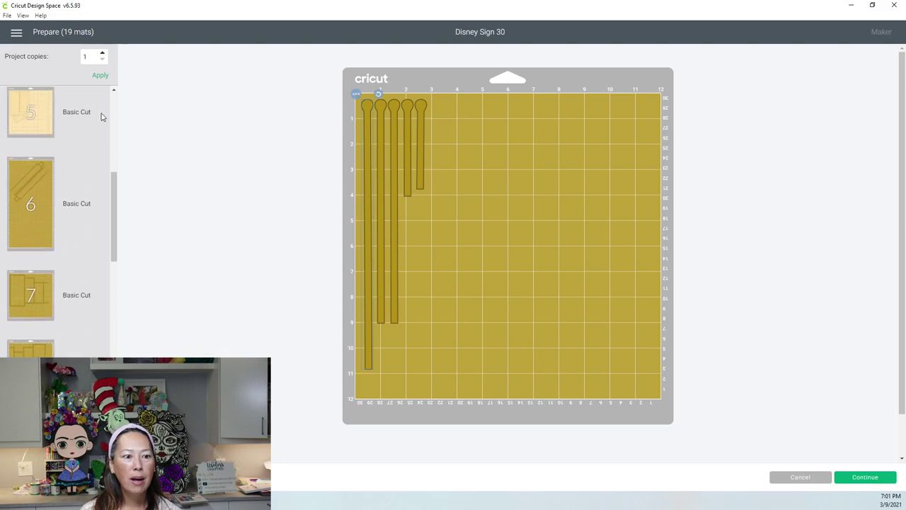
{"action": "left_click", "coordinate": [32, 183]}
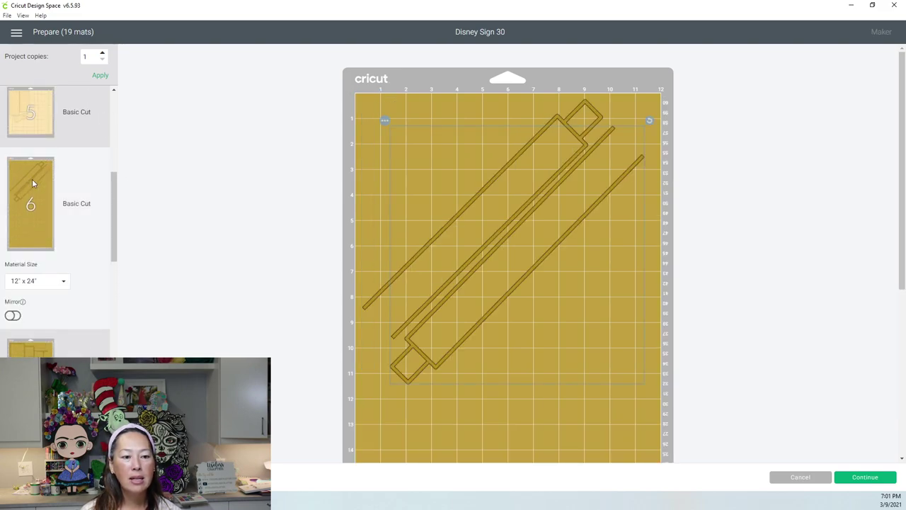
{"action": "scroll", "coordinate": [32, 183], "scroll_direction": "down", "scroll_amount": 3}
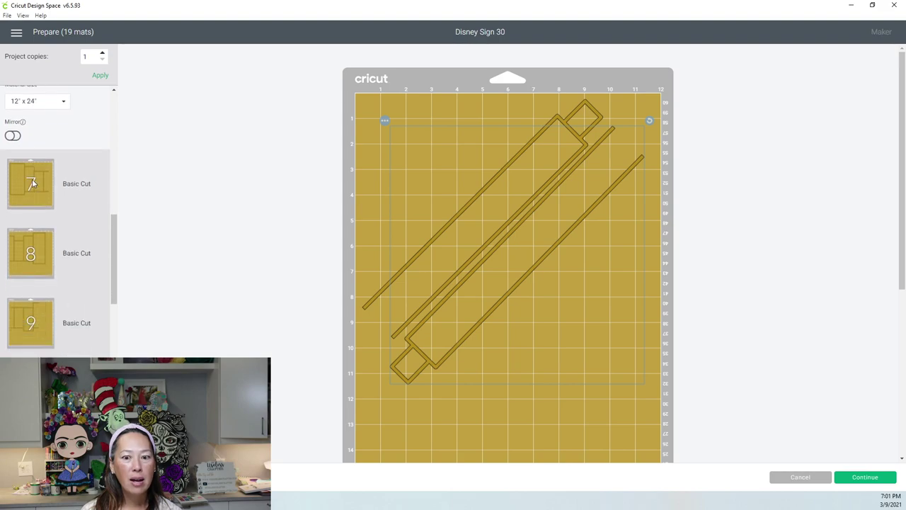
{"action": "scroll", "coordinate": [32, 179], "scroll_direction": "down", "scroll_amount": 3}
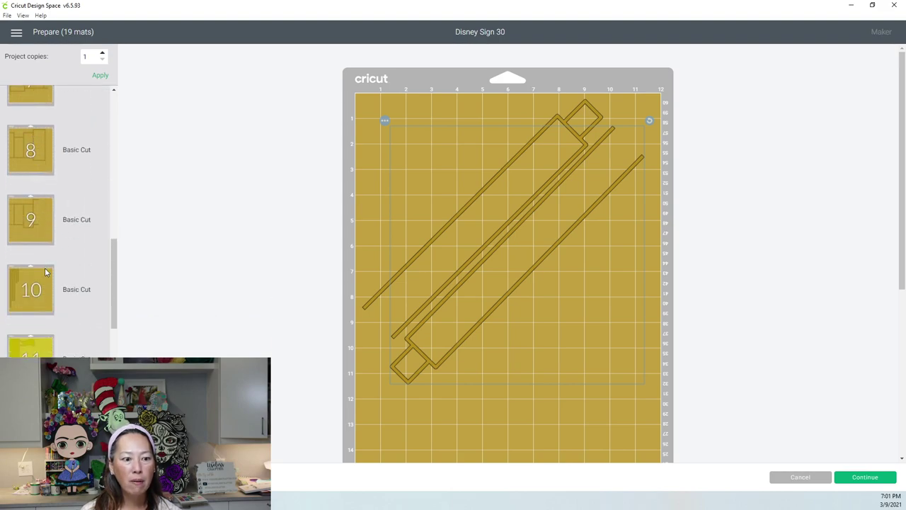
Move the longest round-headed pole from mat 10 to mat 6 and place it diagonally in the gap between the lower slanted outlines
{"action": "left_click", "coordinate": [45, 267]}
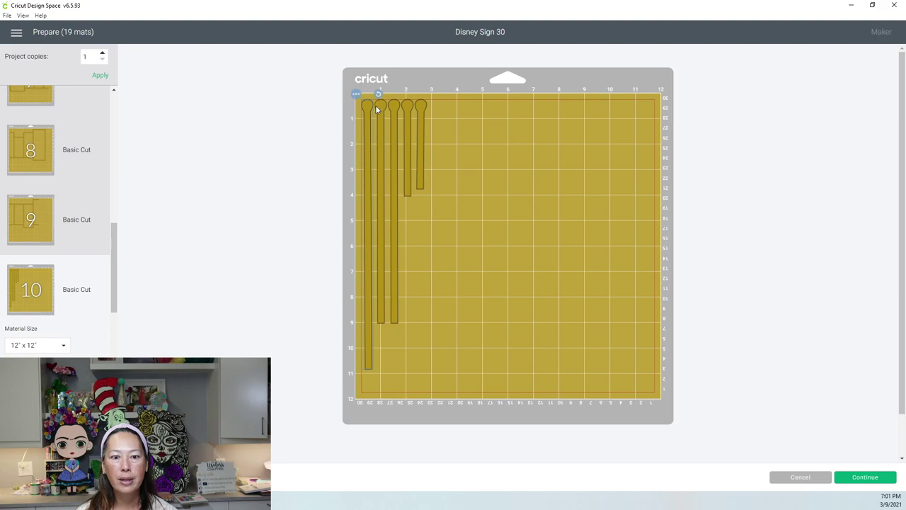
{"action": "left_click", "coordinate": [356, 94]}
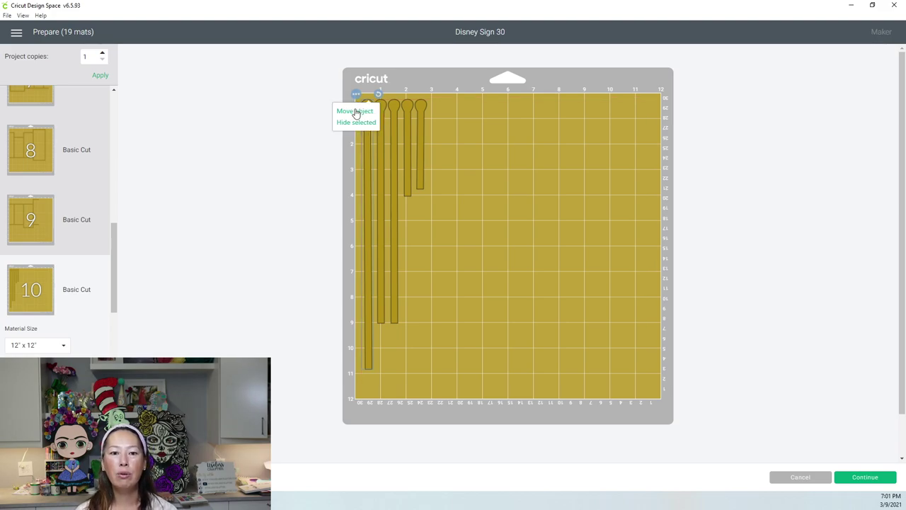
{"action": "left_click", "coordinate": [356, 112]}
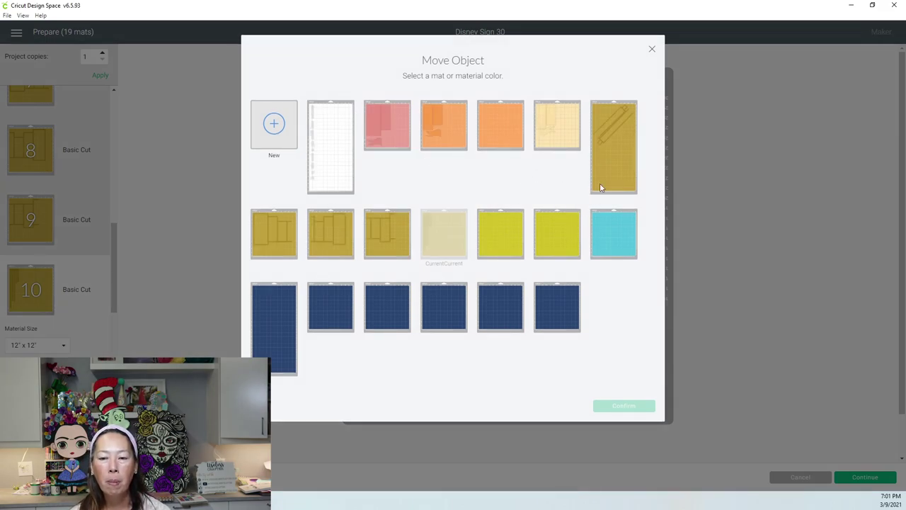
{"action": "left_click", "coordinate": [619, 134]}
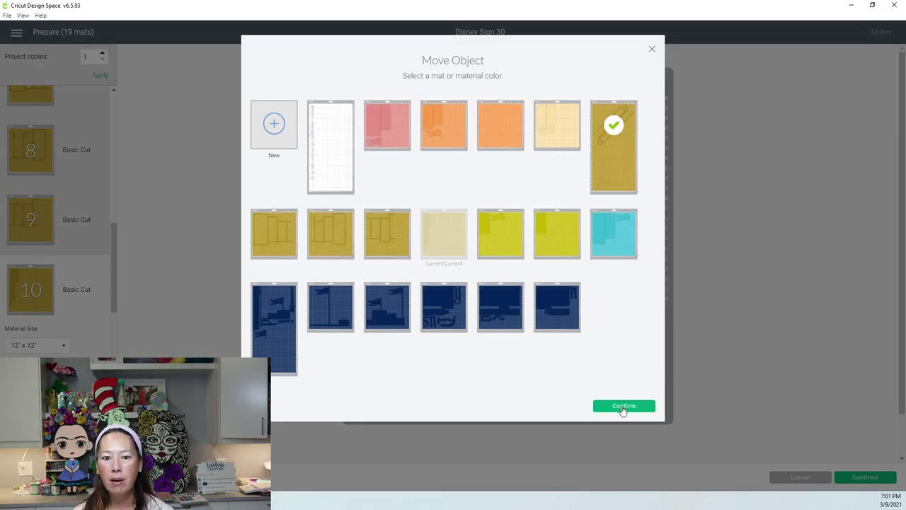
{"action": "left_click", "coordinate": [622, 407]}
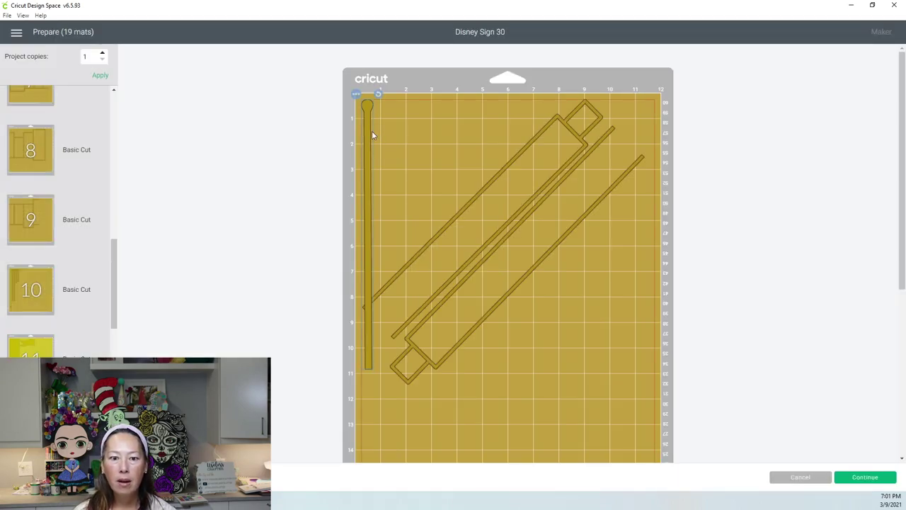
{"action": "left_click_drag", "start_coordinate": [415, 157], "coordinate": [617, 149]}
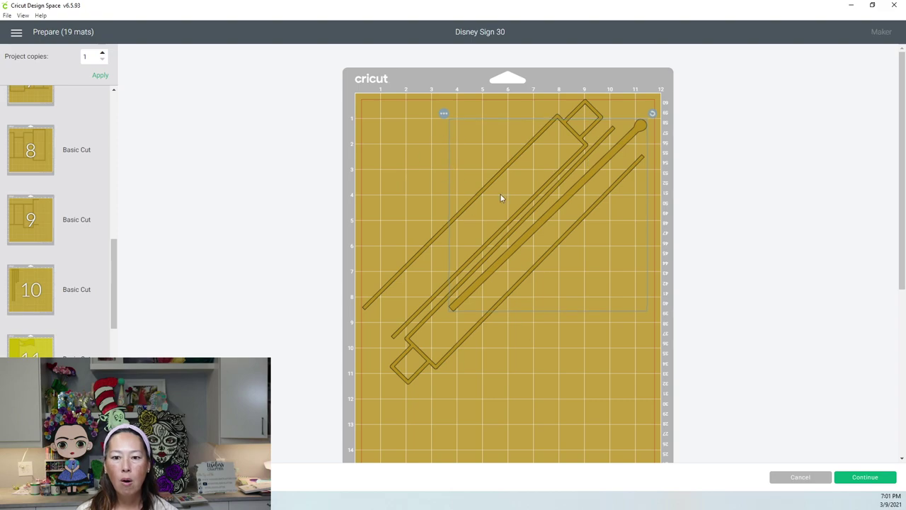
Move the next long round-headed pole from mat 10 to mat 6 and place it diagonally inside the upper slanted outline
{"action": "scroll", "coordinate": [28, 332], "scroll_direction": "down", "scroll_amount": 5}
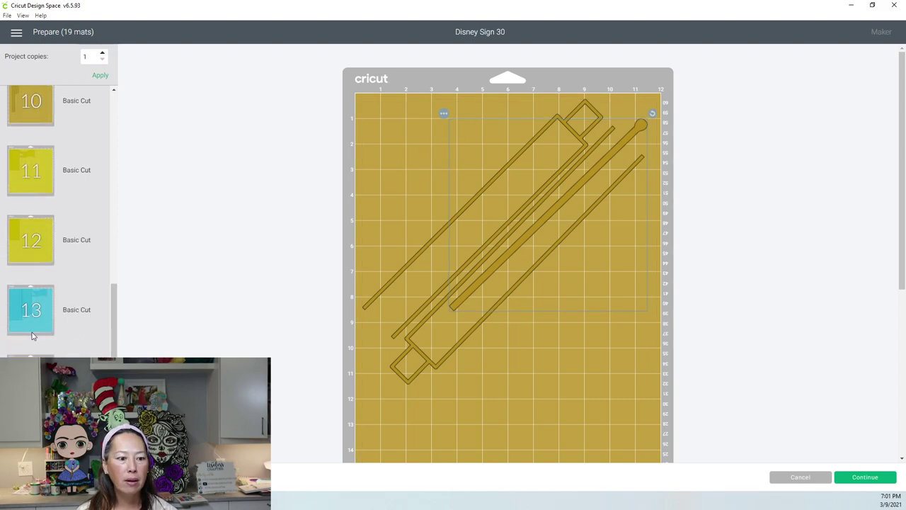
{"action": "scroll", "coordinate": [40, 267], "scroll_direction": "up", "scroll_amount": 2}
{"action": "left_click", "coordinate": [35, 237]}
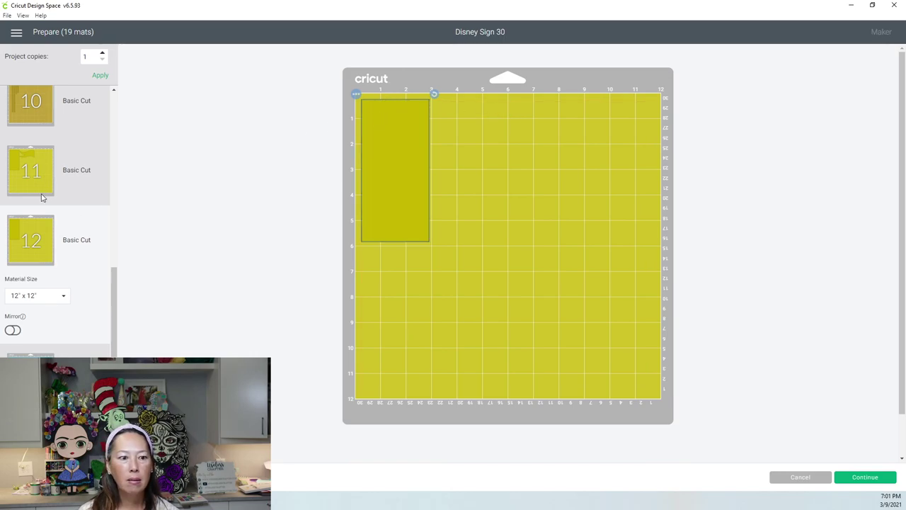
{"action": "scroll", "coordinate": [41, 198], "scroll_direction": "up", "scroll_amount": 2}
{"action": "left_click", "coordinate": [30, 244]}
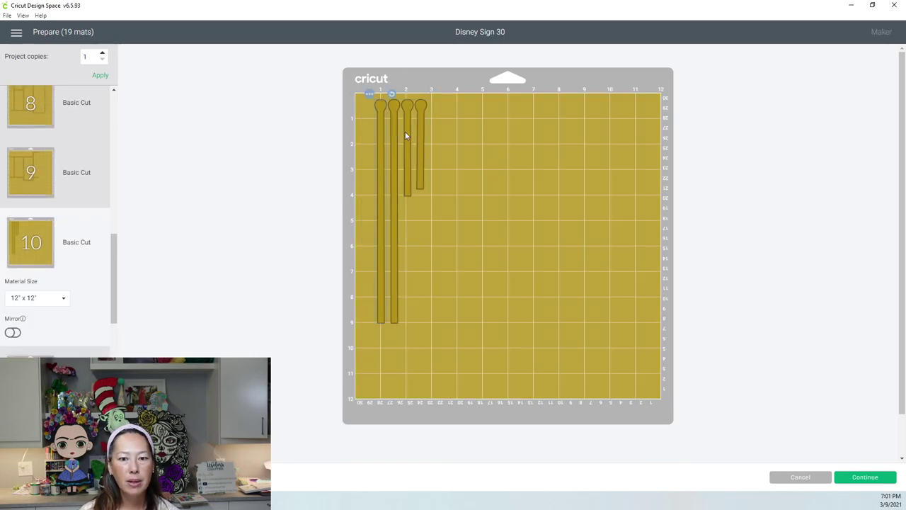
{"action": "left_click", "coordinate": [368, 93]}
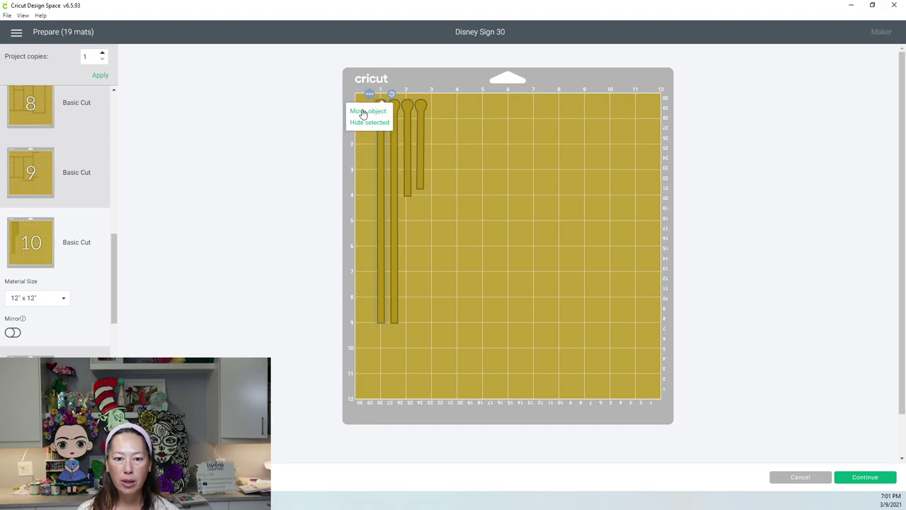
{"action": "left_click", "coordinate": [362, 113]}
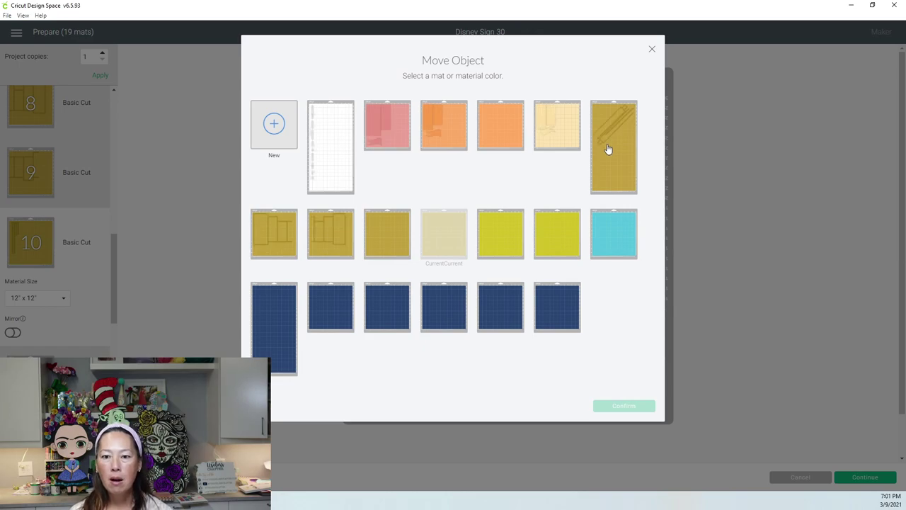
{"action": "left_click", "coordinate": [607, 148]}
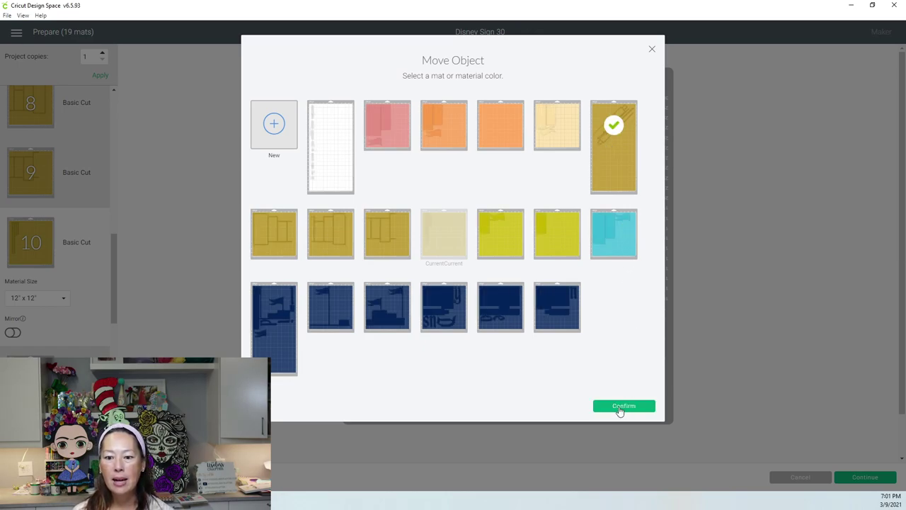
{"action": "left_click", "coordinate": [620, 407]}
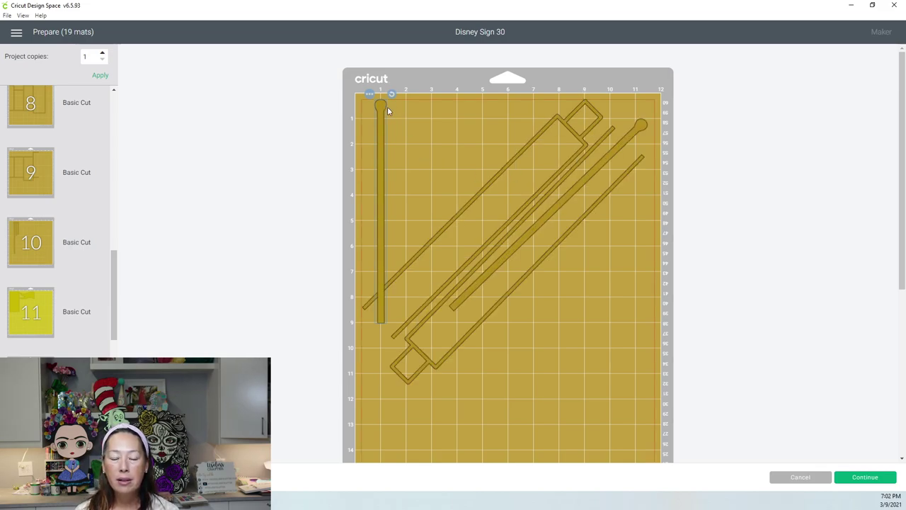
{"action": "left_click_drag", "start_coordinate": [387, 110], "coordinate": [519, 176]}
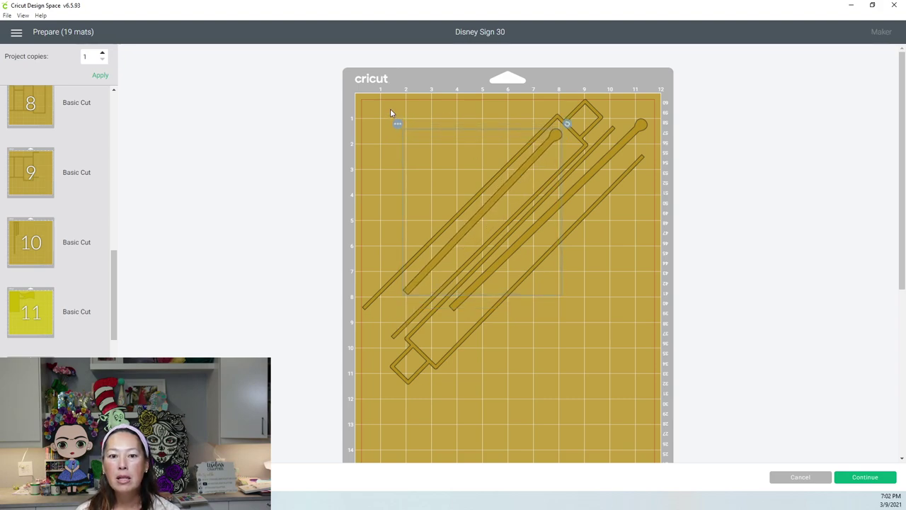
{"action": "left_click", "coordinate": [434, 203]}
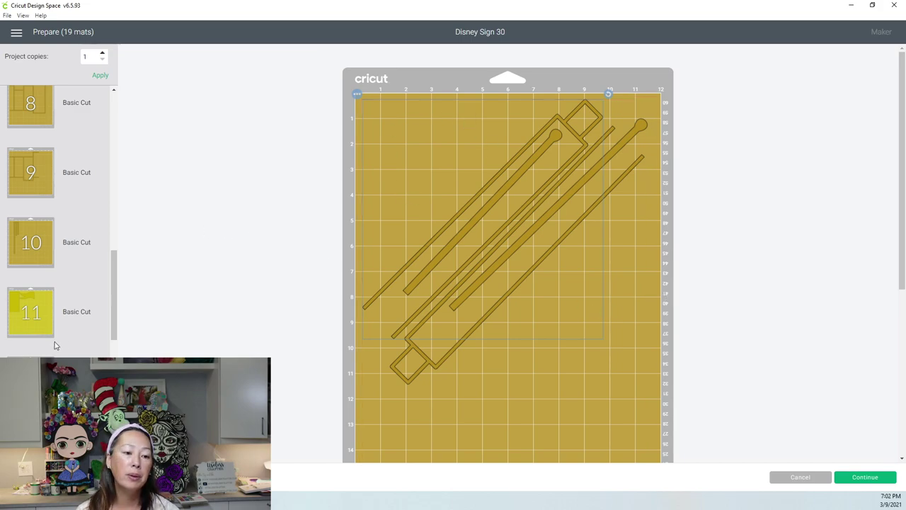
Set the material size of yellow mat 11 to 12" x 24" and check the mat's free space
{"action": "scroll", "coordinate": [57, 310], "scroll_direction": "down", "scroll_amount": 2}
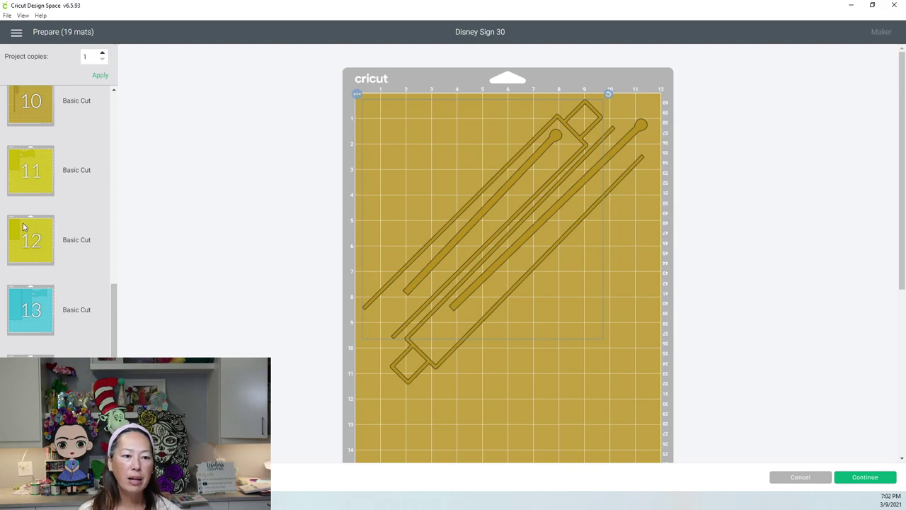
{"action": "left_click", "coordinate": [33, 179]}
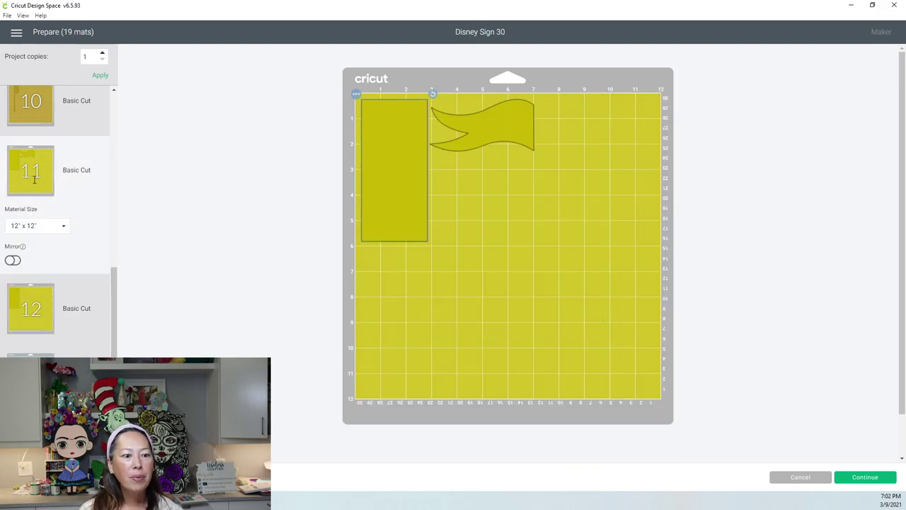
{"action": "left_click", "coordinate": [51, 229]}
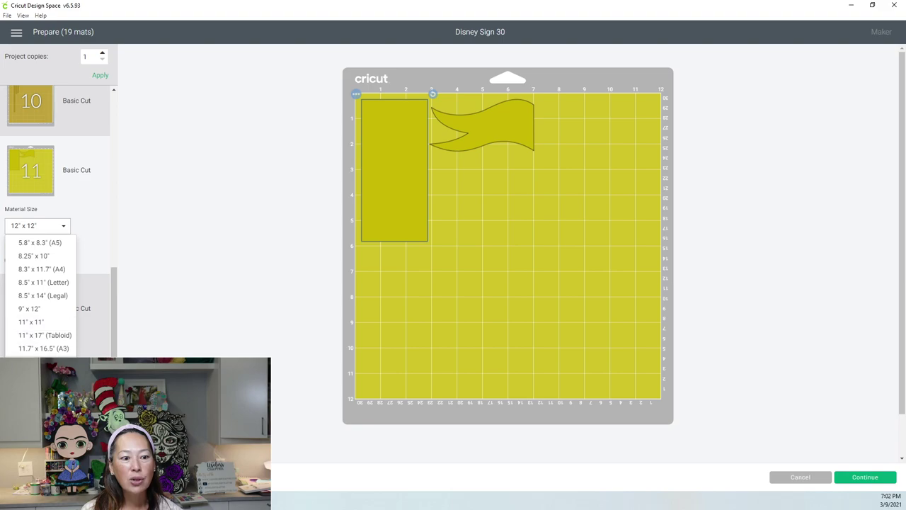
{"action": "left_click", "coordinate": [35, 346]}
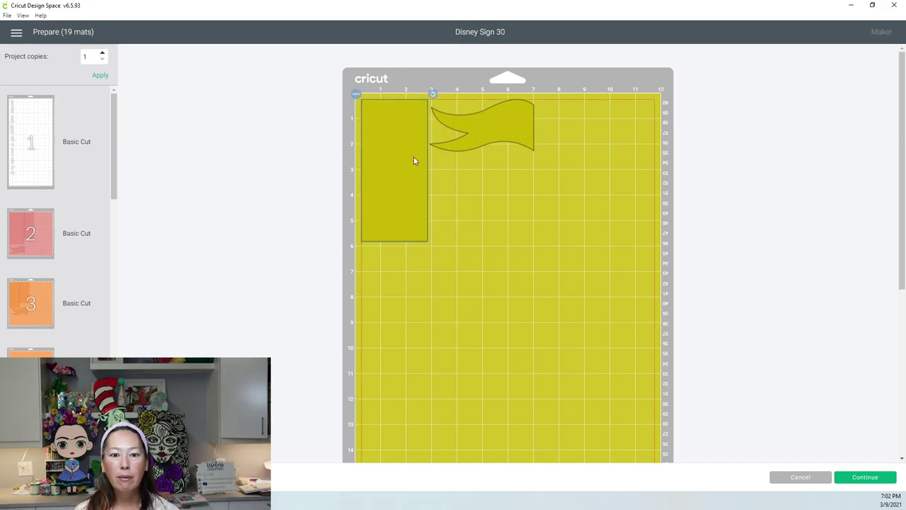
{"action": "scroll", "coordinate": [517, 293], "scroll_direction": "down", "scroll_amount": 5}
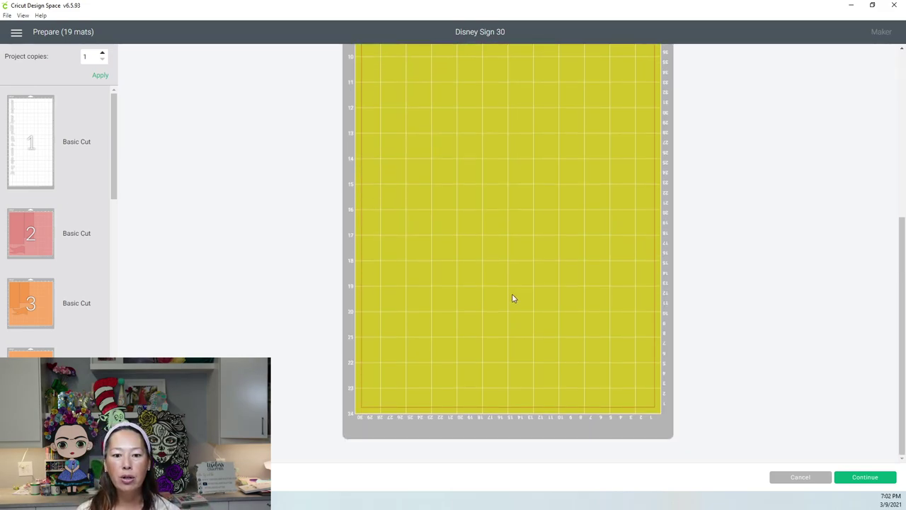
{"action": "scroll", "coordinate": [77, 243], "scroll_direction": "down", "scroll_amount": 7}
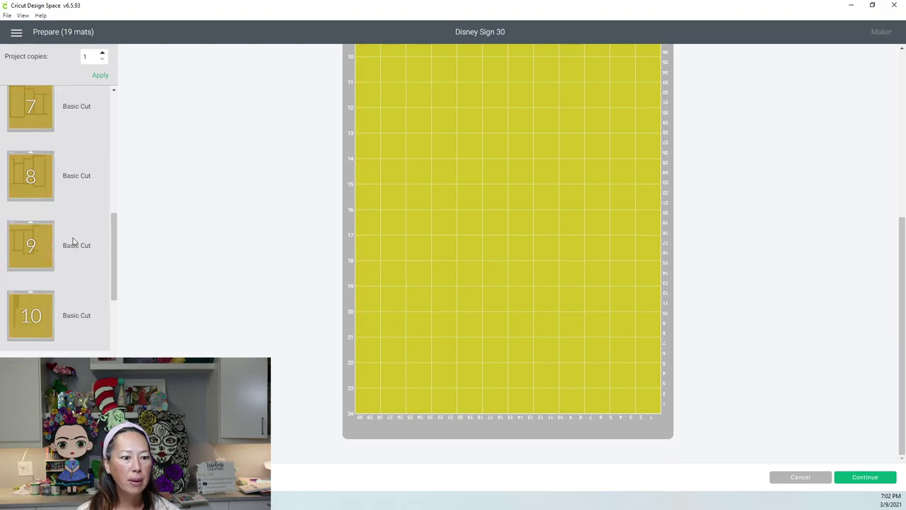
{"action": "scroll", "coordinate": [73, 244], "scroll_direction": "down", "scroll_amount": 2}
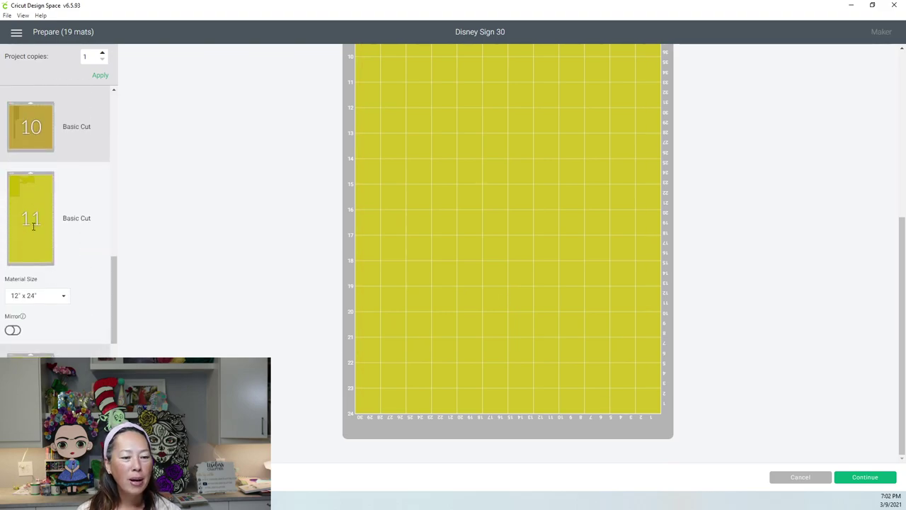
Move the rectangle from yellow mat 12 to the 12" x 24" yellow mat 11
{"action": "left_click", "coordinate": [30, 362]}
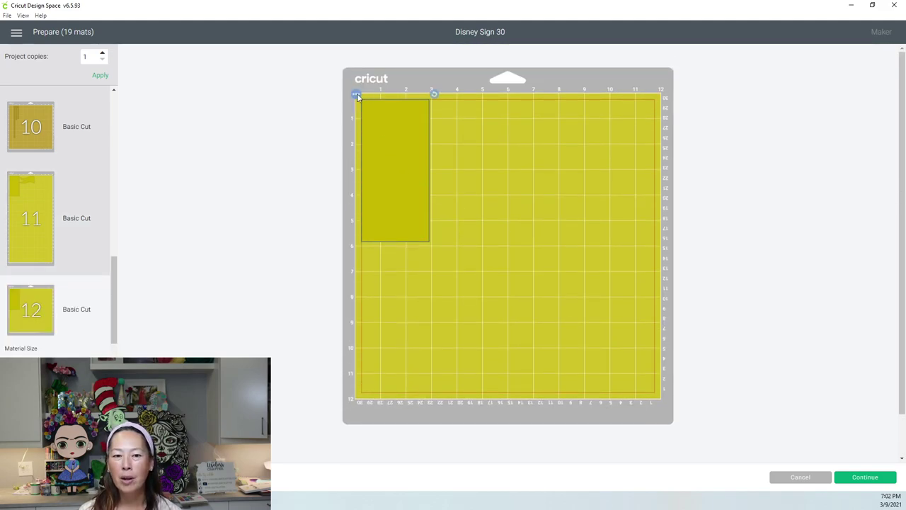
{"action": "left_click", "coordinate": [356, 95]}
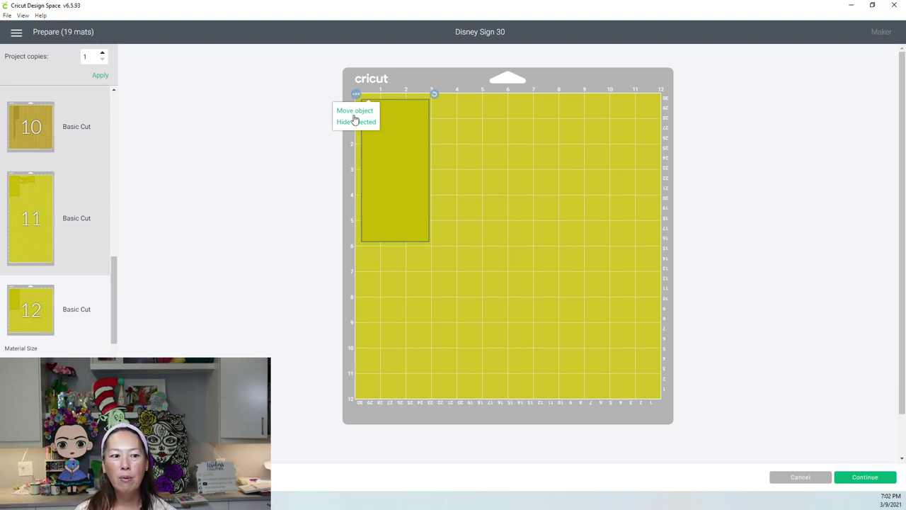
{"action": "left_click", "coordinate": [355, 113]}
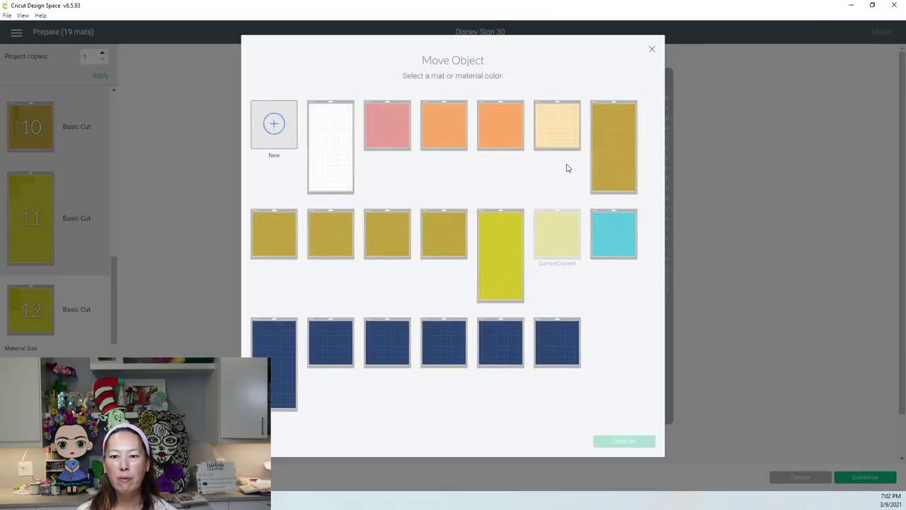
{"action": "left_click", "coordinate": [509, 244]}
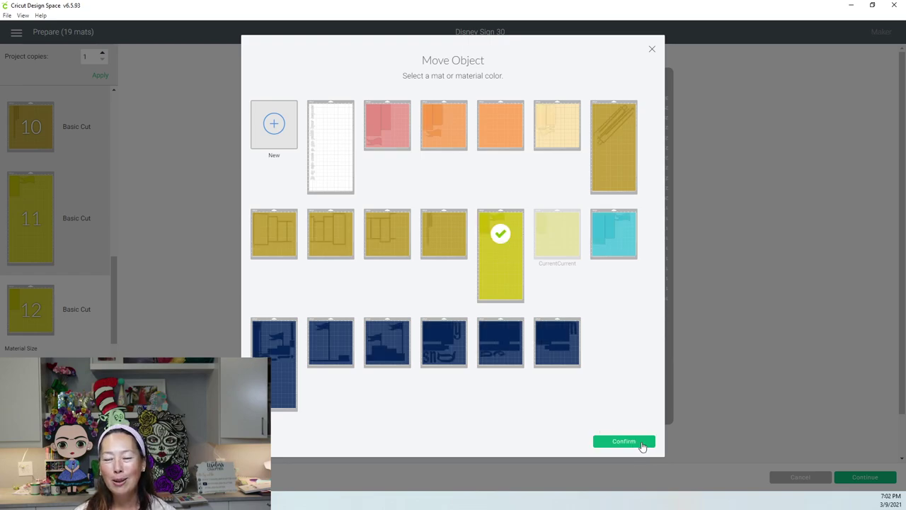
{"action": "key", "text": "Return"}
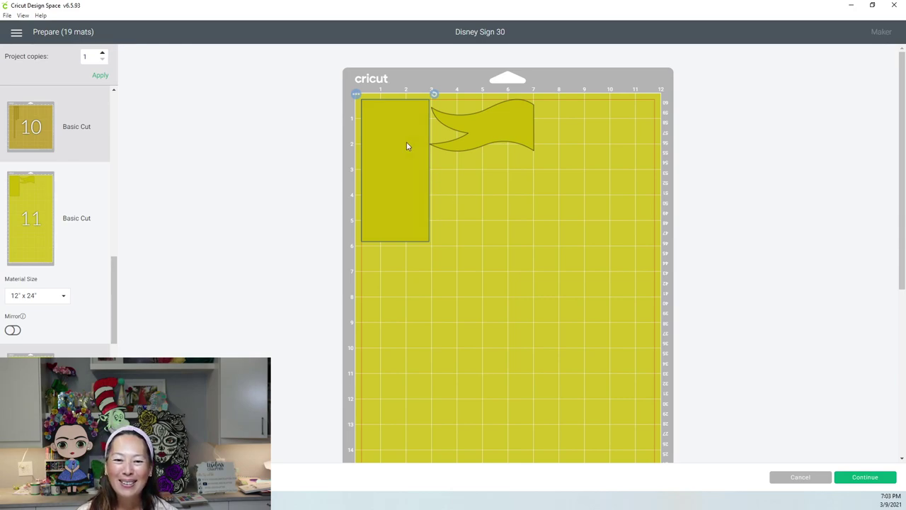
Arrange the pieces on yellow mat 11 with the two rectangles side by side and the flag directly below them
{"action": "left_click_drag", "start_coordinate": [407, 147], "coordinate": [602, 145]}
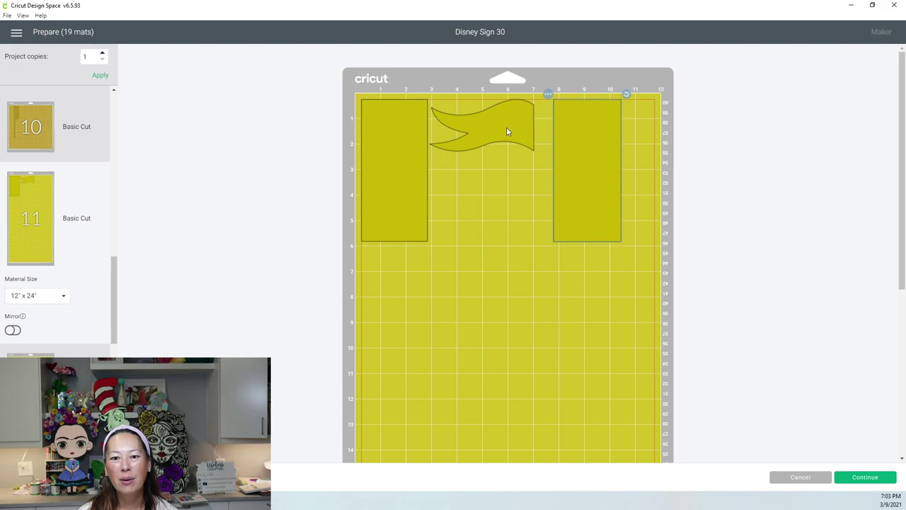
{"action": "left_click_drag", "start_coordinate": [489, 225], "coordinate": [423, 325]}
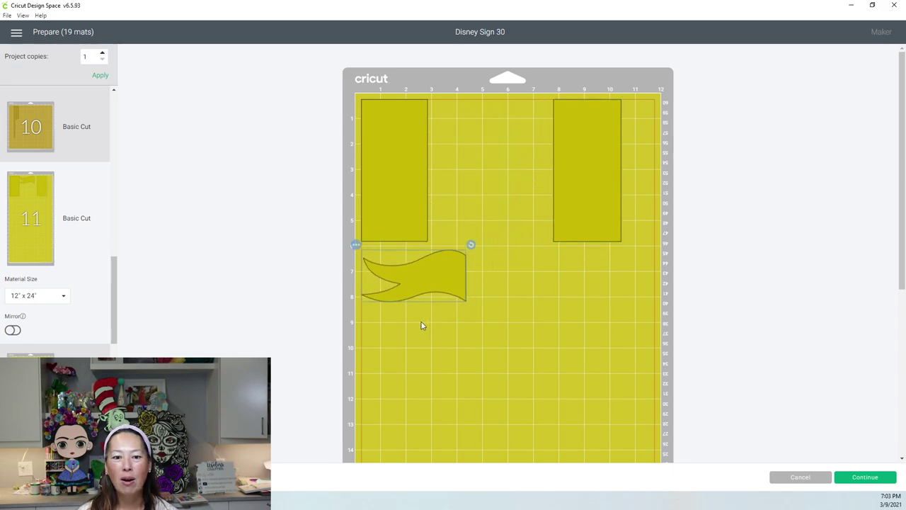
{"action": "left_click_drag", "start_coordinate": [572, 152], "coordinate": [451, 150]}
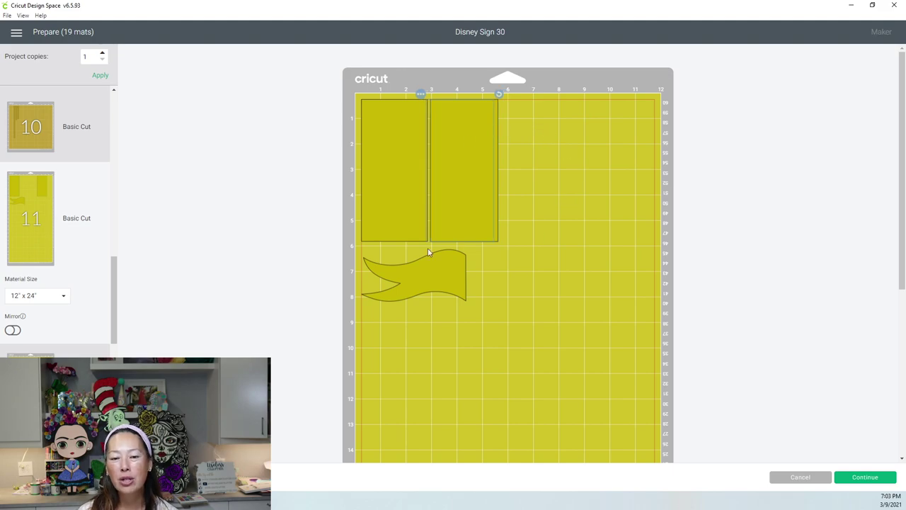
On turquoise mat 13, move the flag beneath the tallest rectangle
{"action": "scroll", "coordinate": [95, 257], "scroll_direction": "down", "scroll_amount": 3}
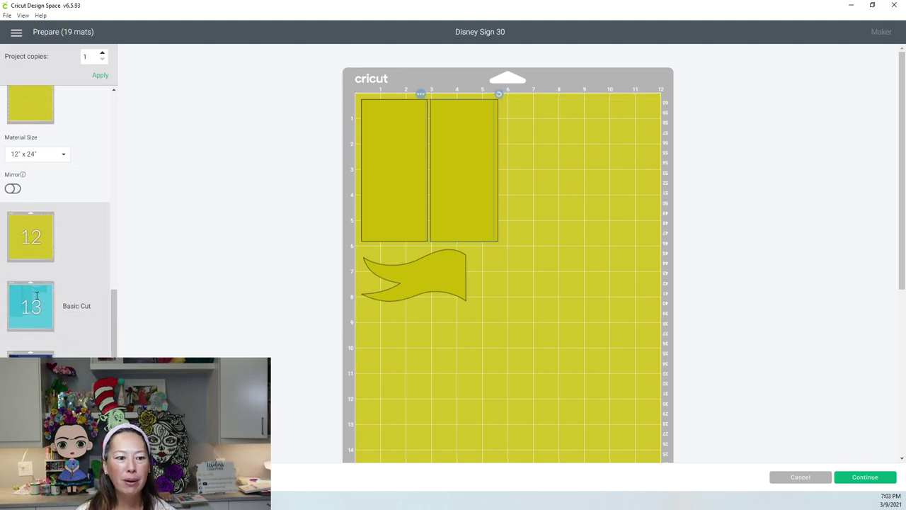
{"action": "left_click", "coordinate": [41, 295]}
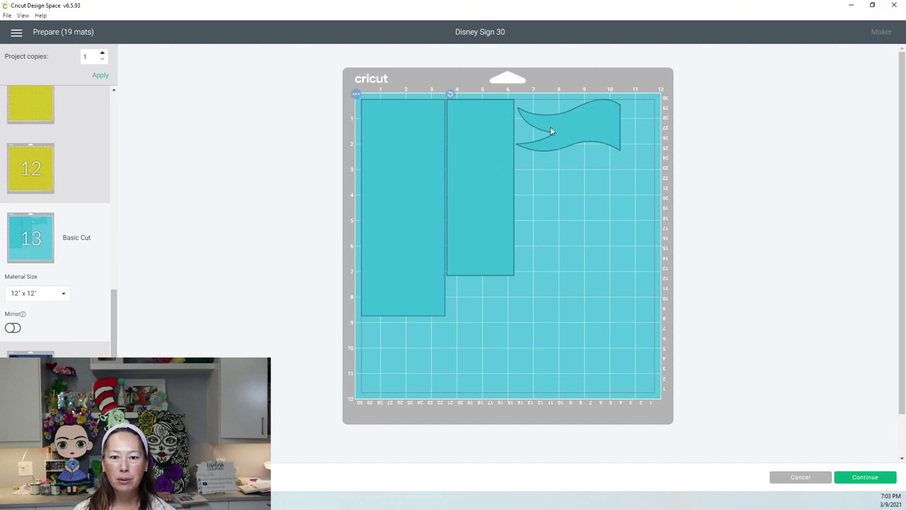
{"action": "left_click_drag", "start_coordinate": [587, 134], "coordinate": [417, 408]}
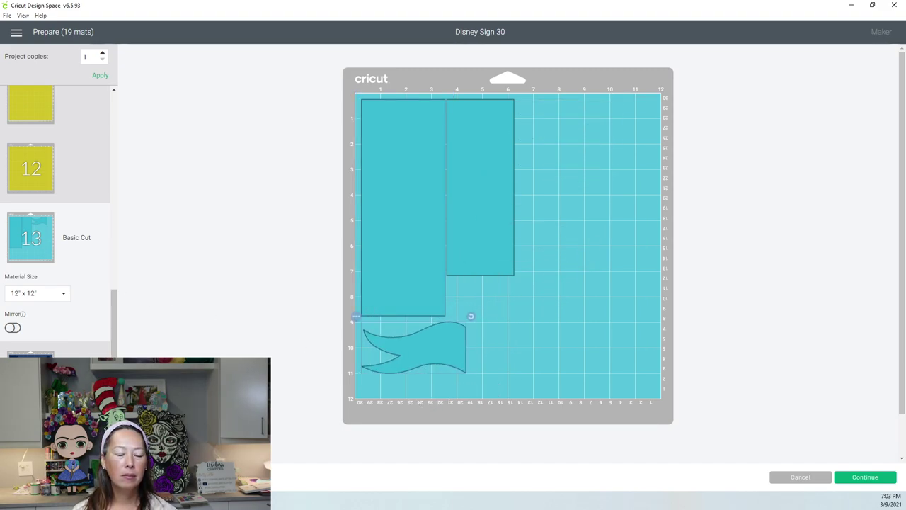
Examine the free space on navy mat 14 and the layouts of the navy mats after it
{"action": "left_click", "coordinate": [30, 354]}
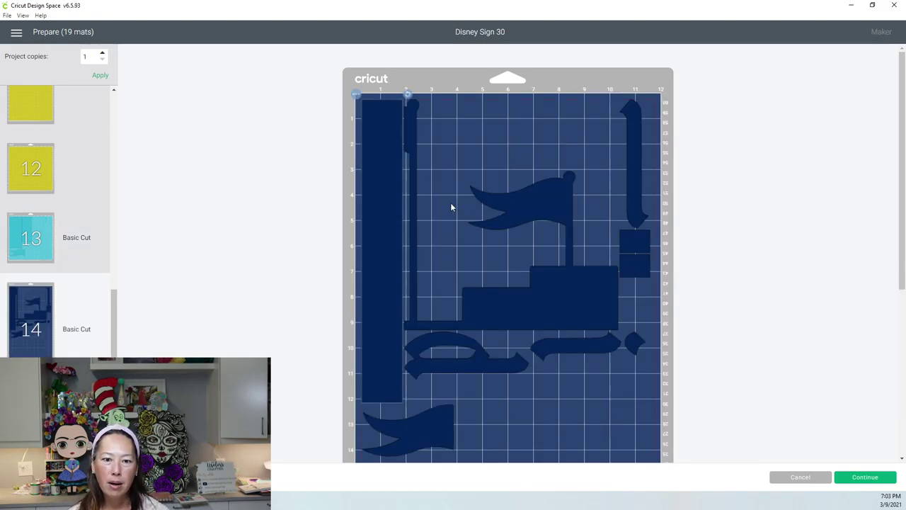
{"action": "scroll", "coordinate": [383, 177], "scroll_direction": "down", "scroll_amount": 5}
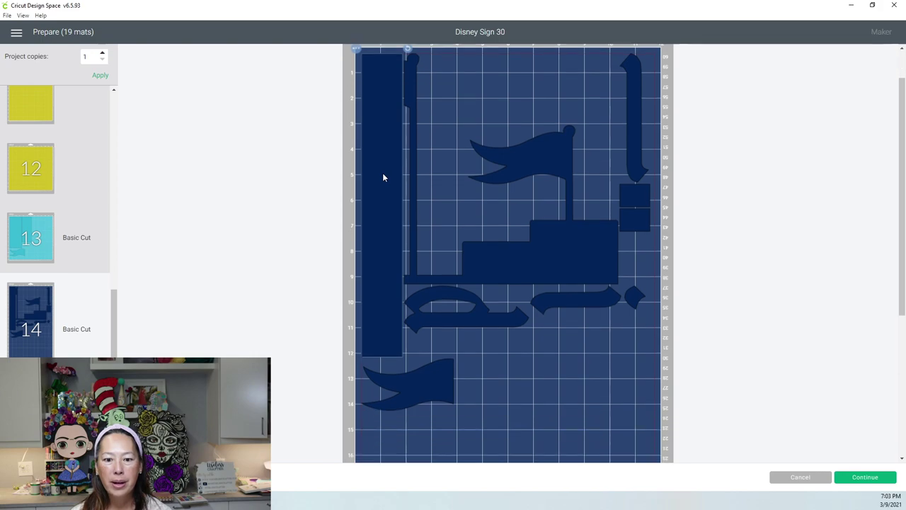
{"action": "scroll", "coordinate": [382, 177], "scroll_direction": "down", "scroll_amount": 1}
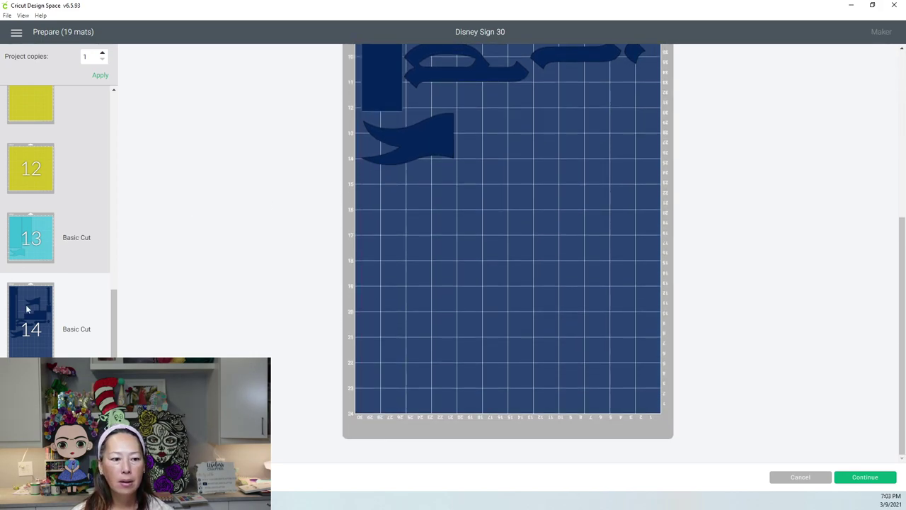
{"action": "scroll", "coordinate": [71, 314], "scroll_direction": "down", "scroll_amount": 5}
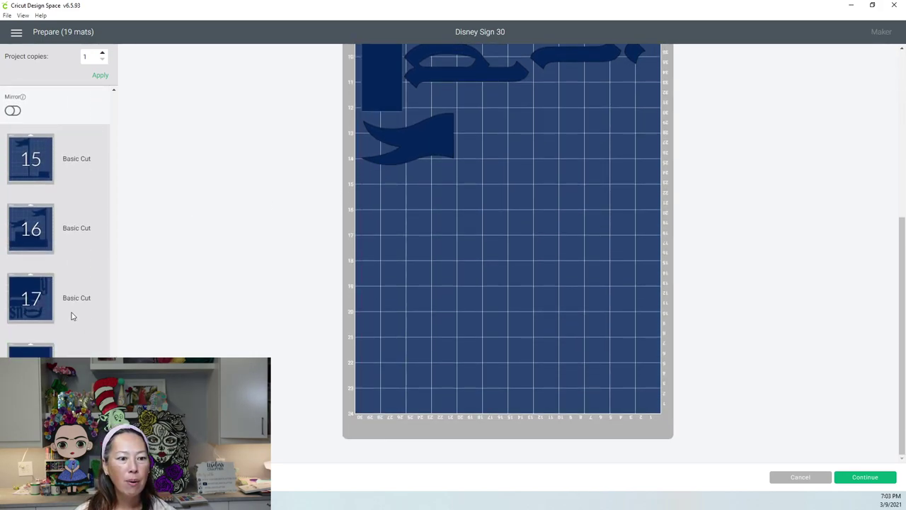
{"action": "scroll", "coordinate": [72, 316], "scroll_direction": "down", "scroll_amount": 1}
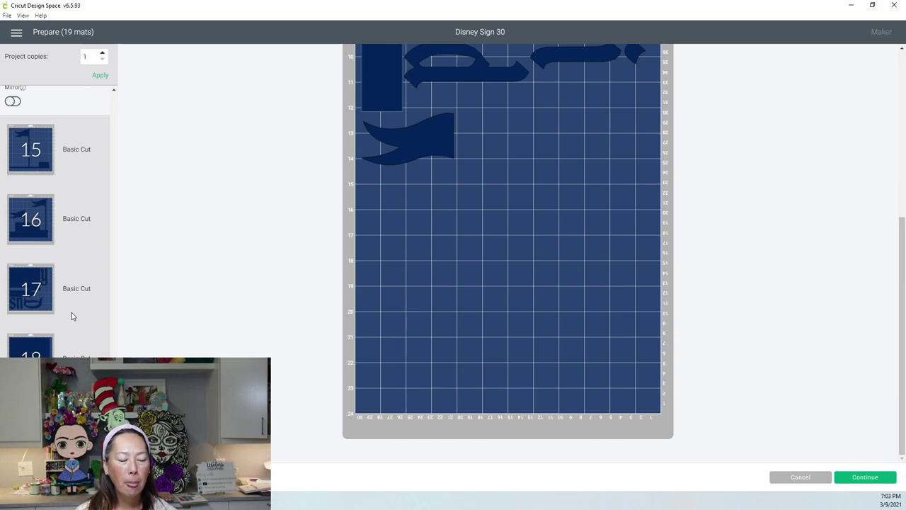
{"action": "scroll", "coordinate": [72, 316], "scroll_direction": "up", "scroll_amount": 4}
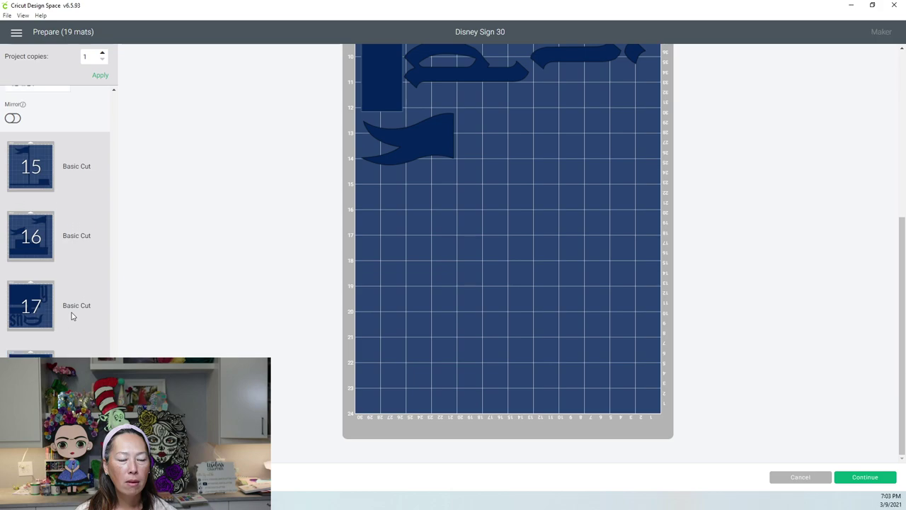
{"action": "scroll", "coordinate": [463, 284], "scroll_direction": "up", "scroll_amount": 1}
{"action": "scroll", "coordinate": [464, 284], "scroll_direction": "up", "scroll_amount": 8}
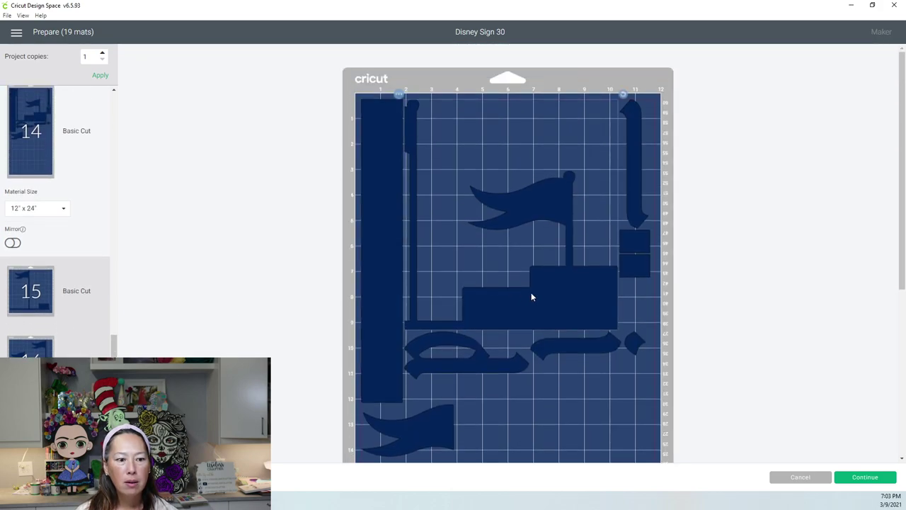
Move the large stepped piece with the attached flag from navy mat 14 to navy mat 15
{"action": "left_click_drag", "start_coordinate": [534, 308], "coordinate": [538, 336]}
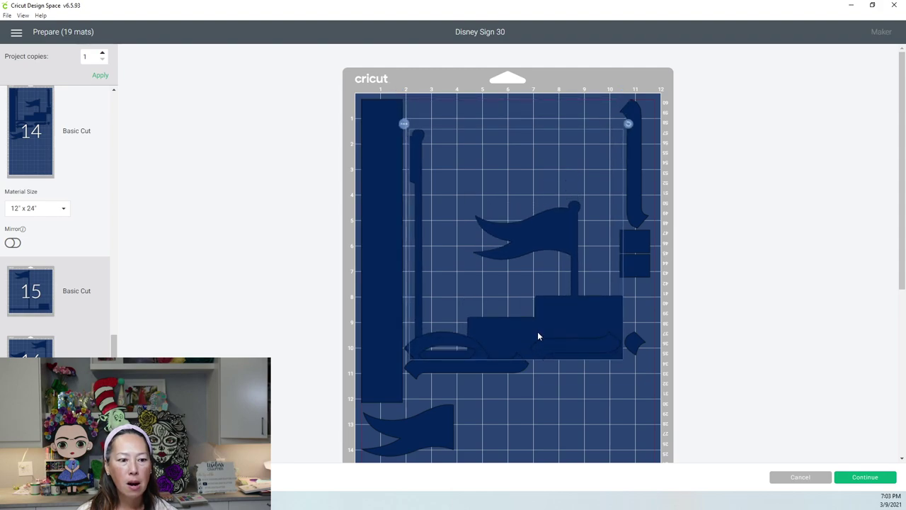
{"action": "scroll", "coordinate": [85, 304], "scroll_direction": "down", "scroll_amount": 2}
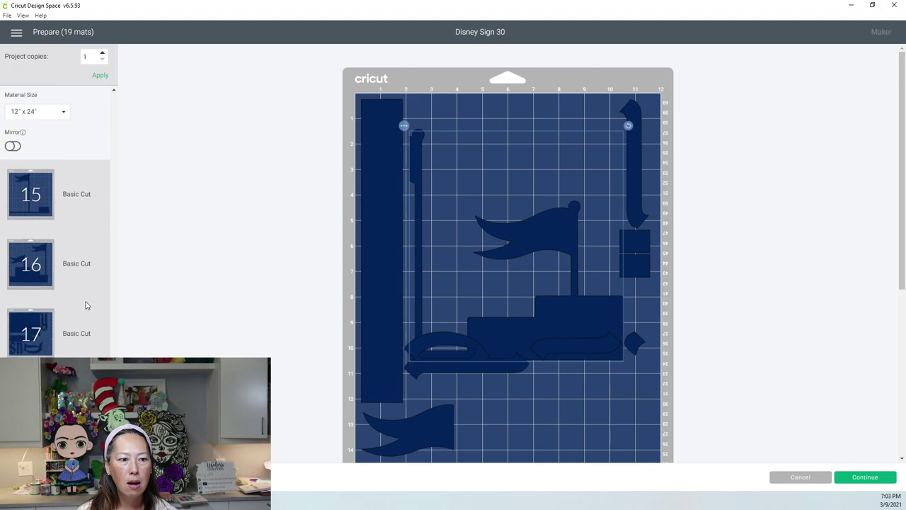
{"action": "scroll", "coordinate": [85, 304], "scroll_direction": "up", "scroll_amount": 2}
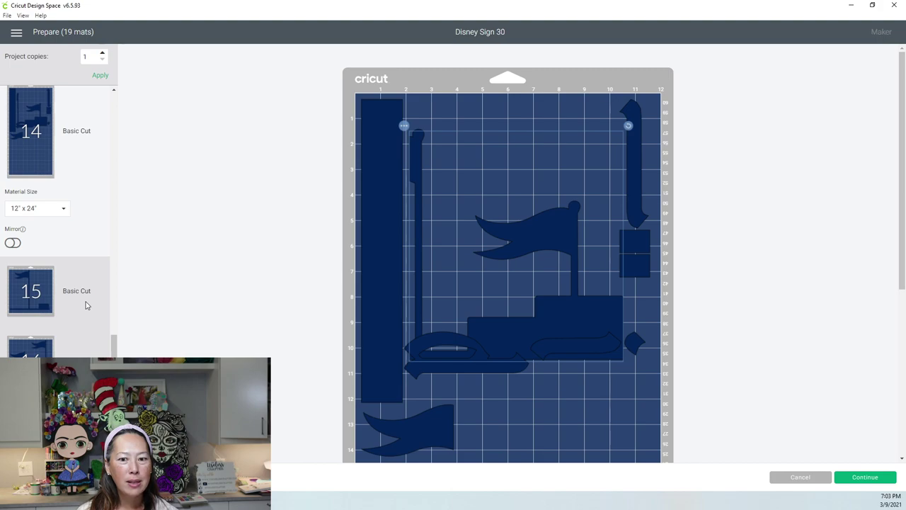
{"action": "left_click", "coordinate": [406, 128]}
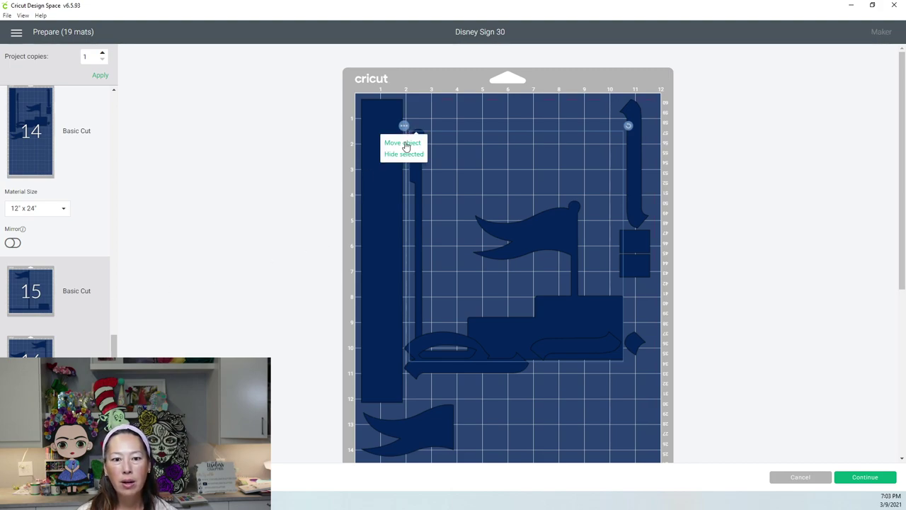
{"action": "left_click", "coordinate": [403, 143]}
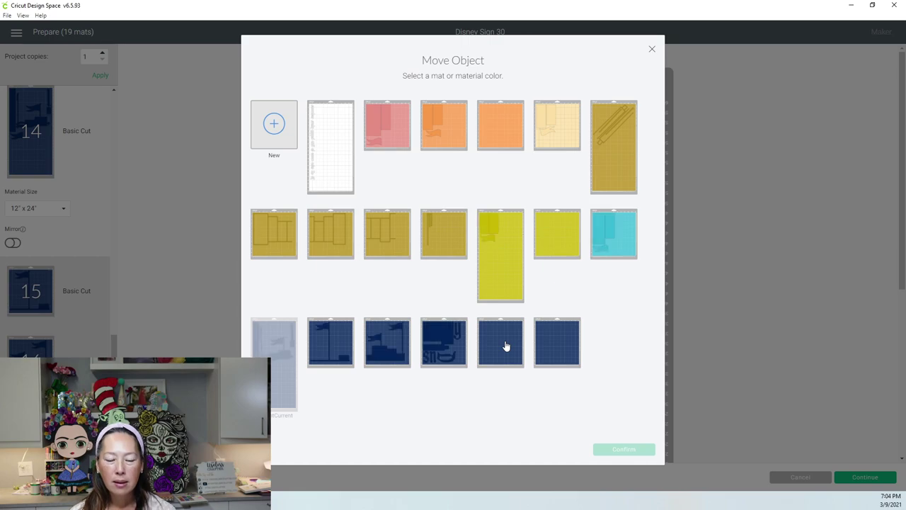
{"action": "left_click", "coordinate": [336, 347]}
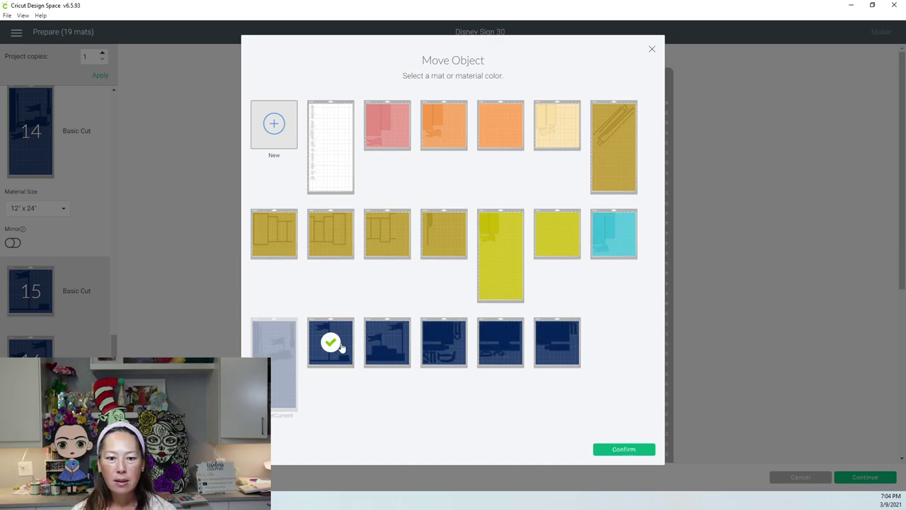
{"action": "left_click", "coordinate": [609, 446]}
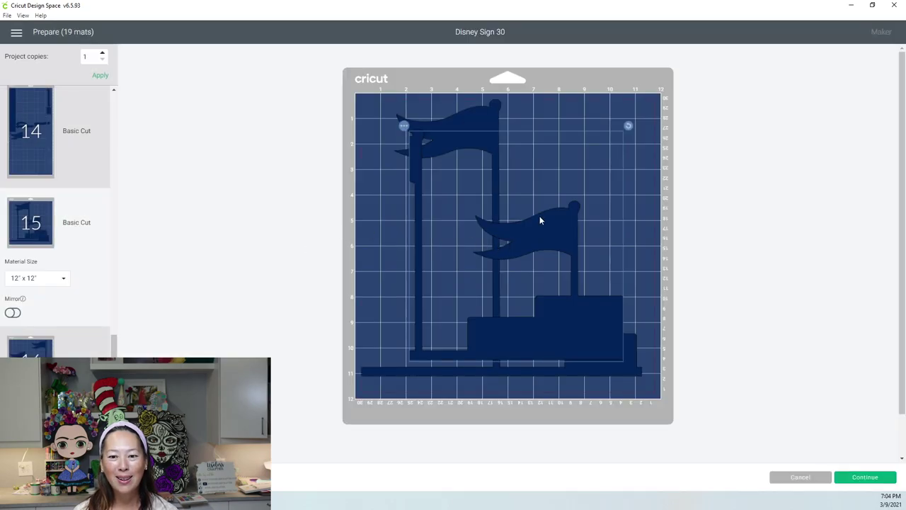
Rotate the stepped flag piece 180 degrees on mat 15 and try to fit it around the tall flagpole piece
{"action": "left_click_drag", "start_coordinate": [540, 189], "coordinate": [540, 167]}
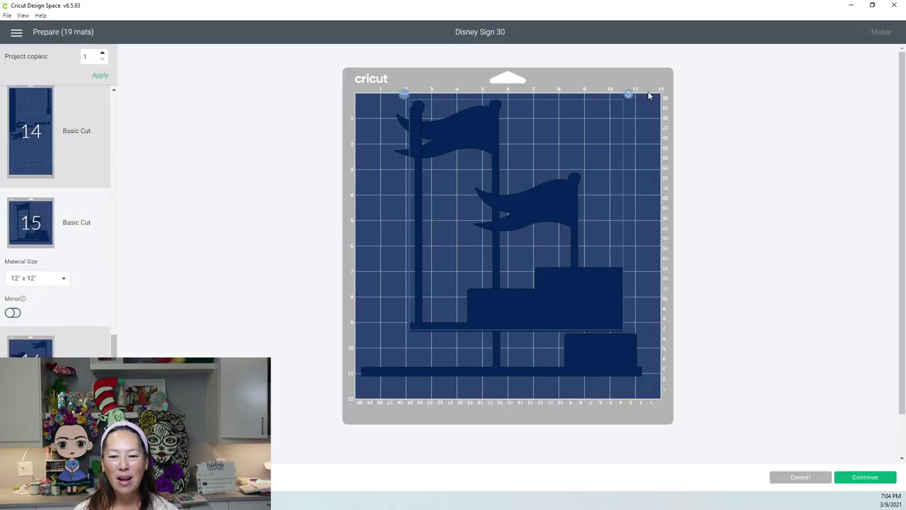
{"action": "left_click_drag", "start_coordinate": [629, 95], "coordinate": [489, 246]}
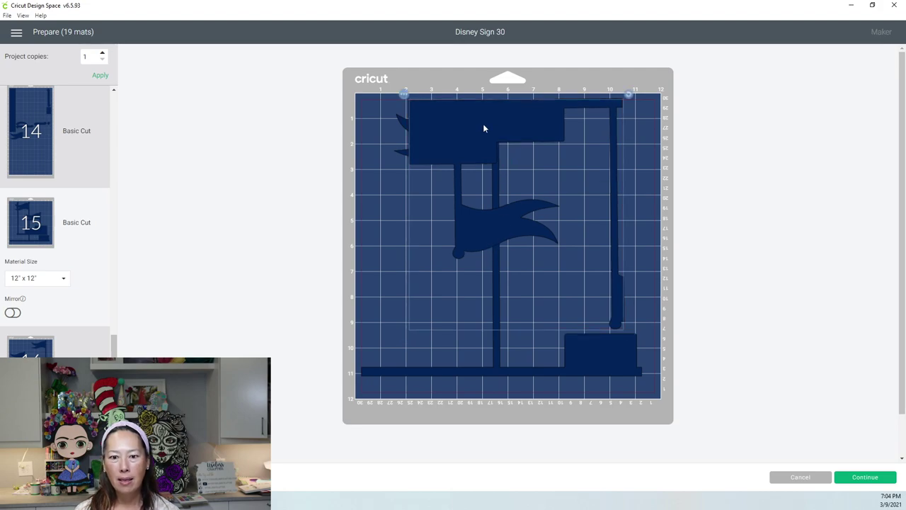
{"action": "left_click_drag", "start_coordinate": [494, 125], "coordinate": [652, 133]}
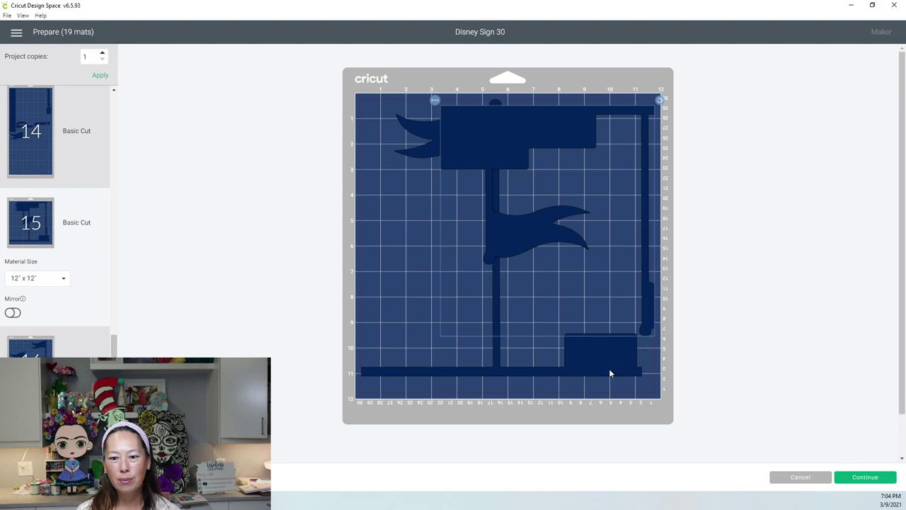
{"action": "left_click_drag", "start_coordinate": [610, 373], "coordinate": [607, 404]}
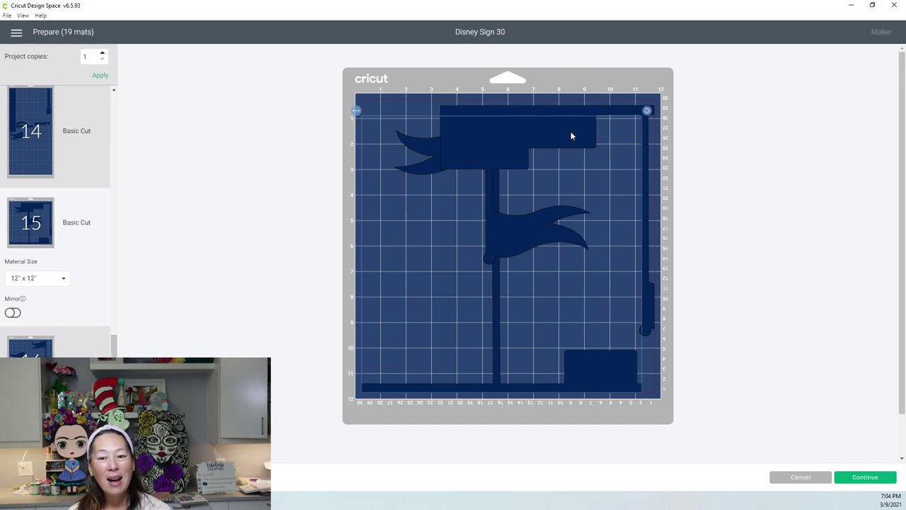
{"action": "left_click_drag", "start_coordinate": [545, 136], "coordinate": [473, 117]}
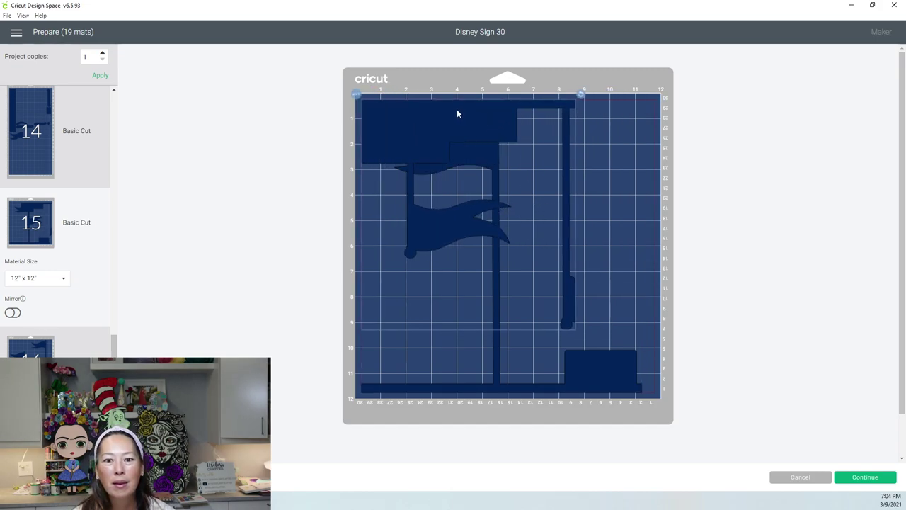
{"action": "left_click_drag", "start_coordinate": [621, 382], "coordinate": [698, 399]}
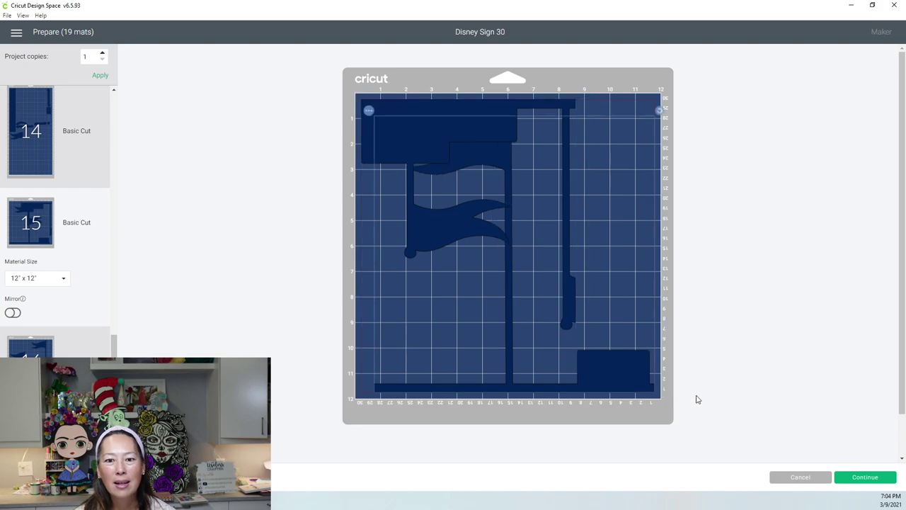
Move the tall flagpole piece with its base from mat 15 to mat 14 and place it along that mat's bottom edge
{"action": "left_click", "coordinate": [369, 110]}
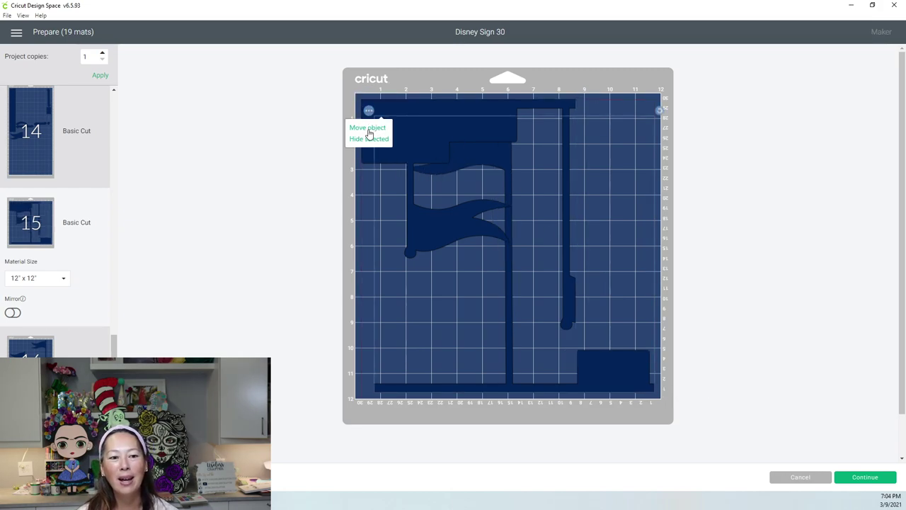
{"action": "left_click", "coordinate": [373, 128]}
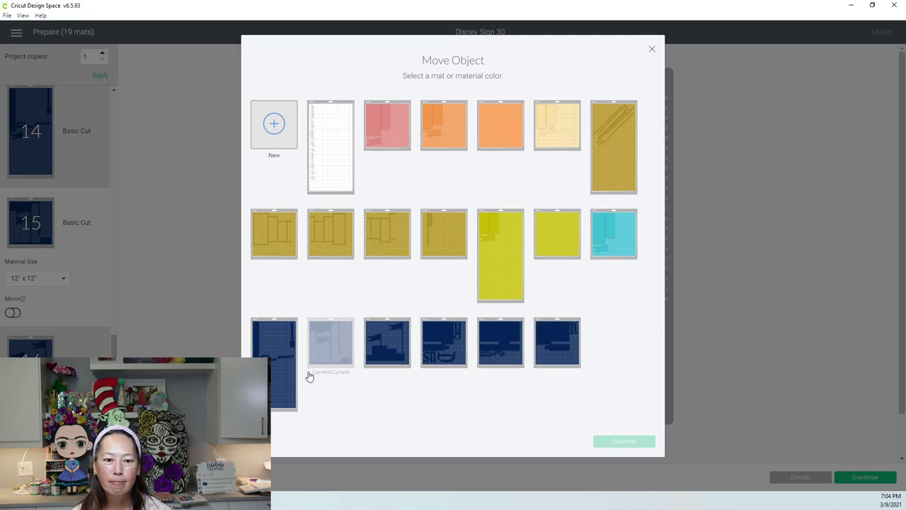
{"action": "left_click", "coordinate": [272, 405]}
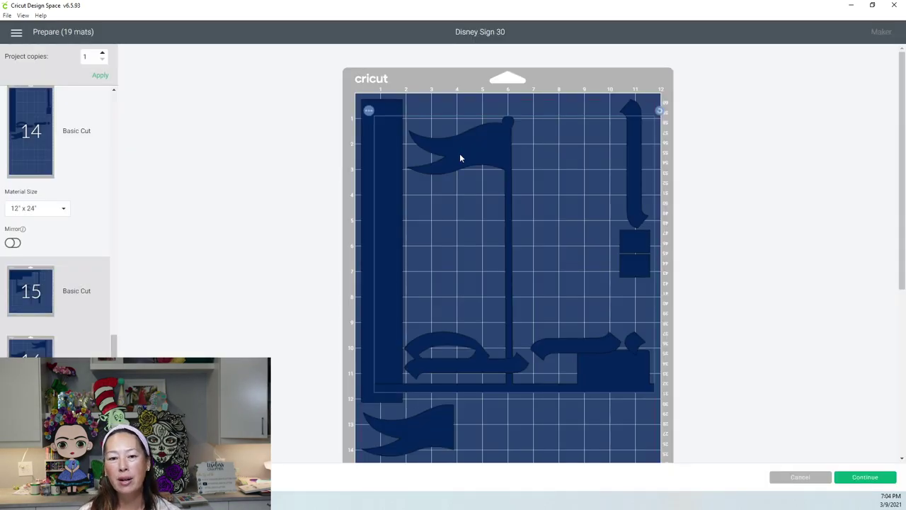
{"action": "left_click_drag", "start_coordinate": [459, 158], "coordinate": [462, 507]}
{"action": "scroll", "coordinate": [554, 168], "scroll_direction": "down", "scroll_amount": 5}
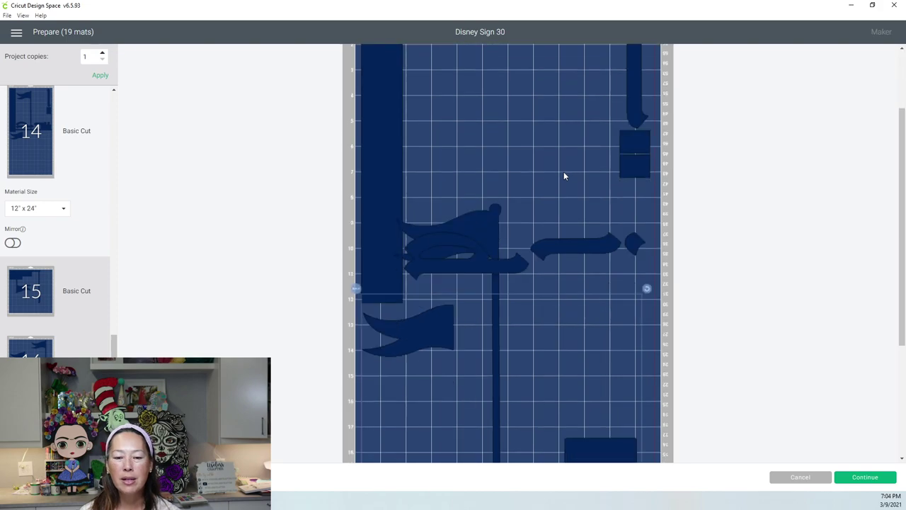
{"action": "left_click_drag", "start_coordinate": [497, 247], "coordinate": [497, 439]}
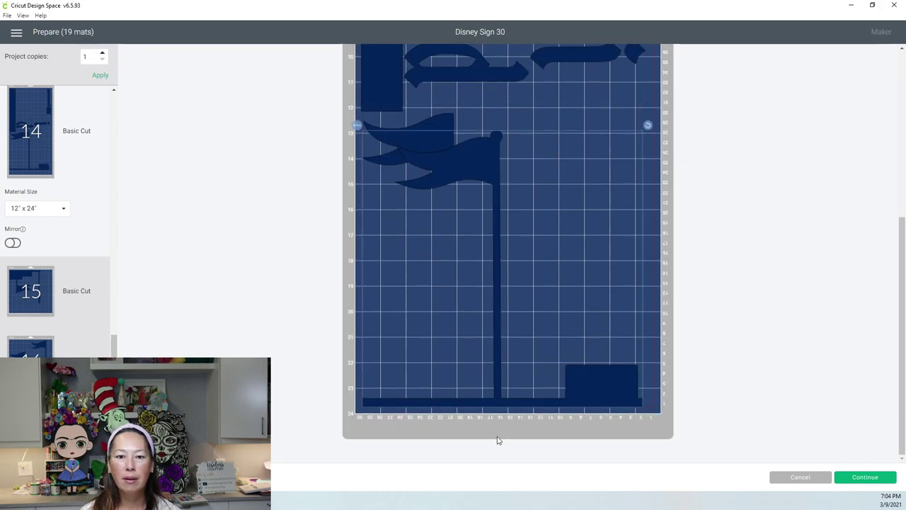
Stack the loose flag and the p-shaped letter piece beneath the attached flag, on the left side of the flagpole
{"action": "left_click", "coordinate": [445, 118]}
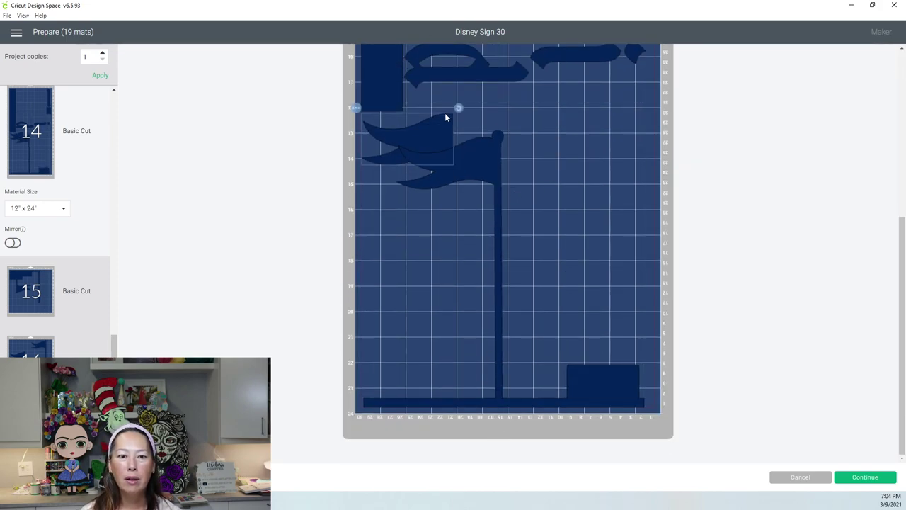
{"action": "left_click_drag", "start_coordinate": [445, 121], "coordinate": [460, 226]}
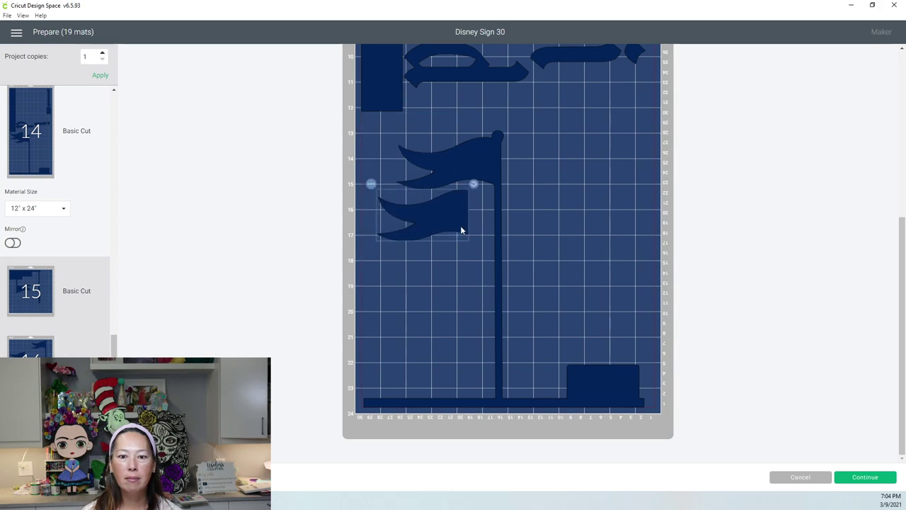
{"action": "left_click_drag", "start_coordinate": [471, 75], "coordinate": [431, 324]}
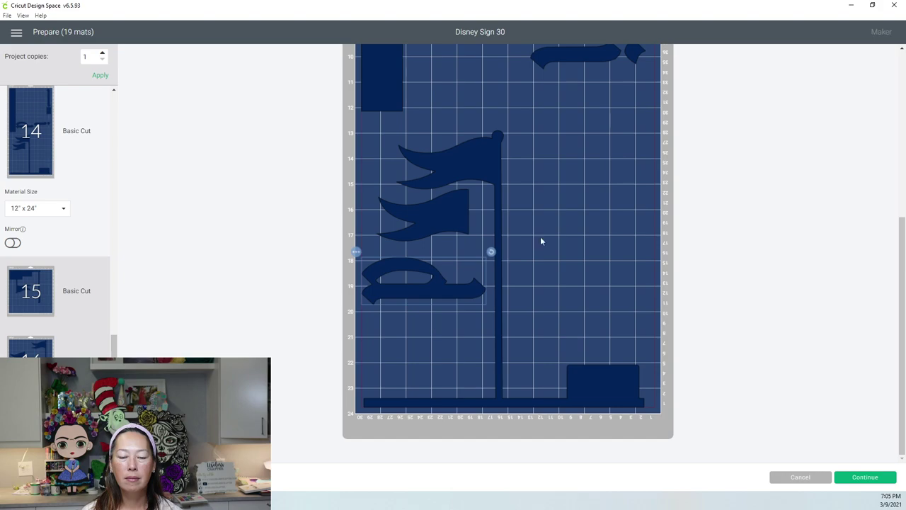
Place the vertical l-shaped piece just right of the flagpole and the horizontal i-shaped piece above the base's rectangular block
{"action": "scroll", "coordinate": [626, 147], "scroll_direction": "up", "scroll_amount": 5}
{"action": "left_click_drag", "start_coordinate": [627, 186], "coordinate": [596, 438]}
{"action": "scroll", "coordinate": [577, 119], "scroll_direction": "down", "scroll_amount": 1}
{"action": "scroll", "coordinate": [577, 119], "scroll_direction": "down", "scroll_amount": 5}
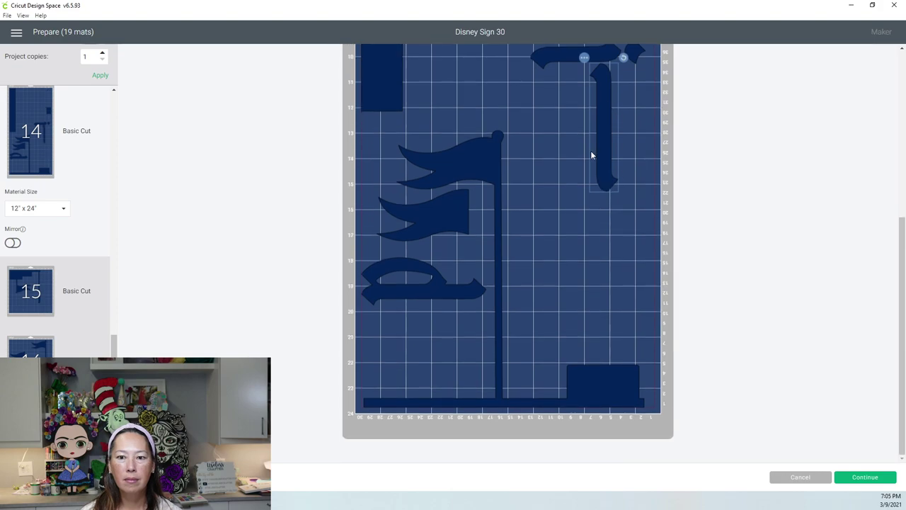
{"action": "left_click_drag", "start_coordinate": [598, 181], "coordinate": [511, 356]}
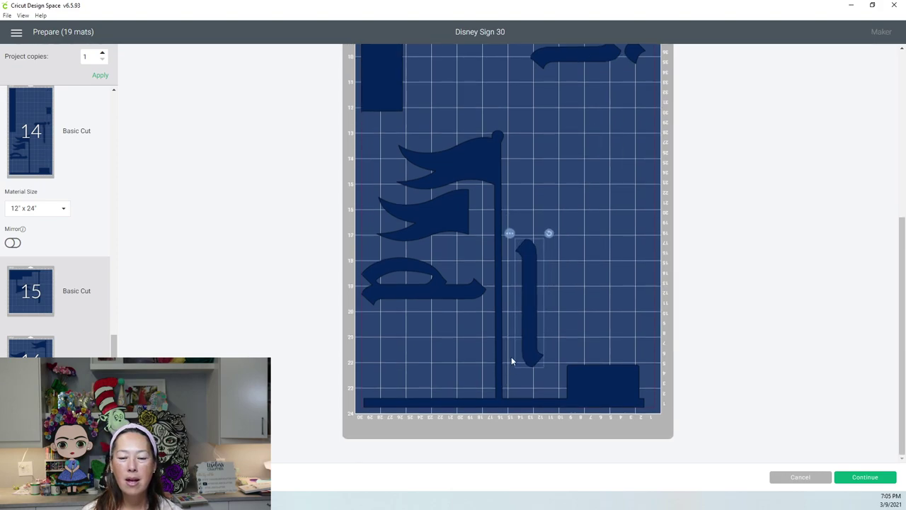
{"action": "left_click_drag", "start_coordinate": [603, 62], "coordinate": [621, 350]}
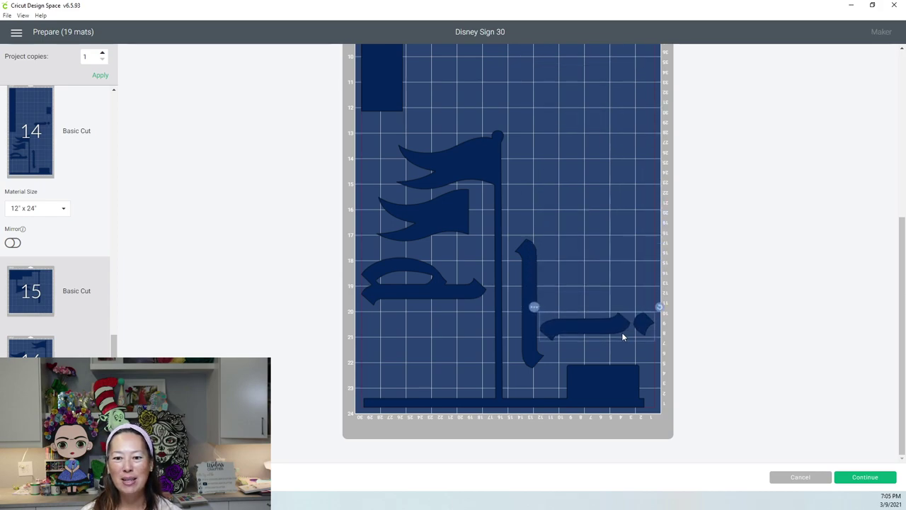
Move the two small rectangles into the space right of the flagpole, above the i-shaped piece, near the 17-inch row
{"action": "scroll", "coordinate": [609, 174], "scroll_direction": "up", "scroll_amount": 4}
{"action": "left_click_drag", "start_coordinate": [636, 158], "coordinate": [568, 444]}
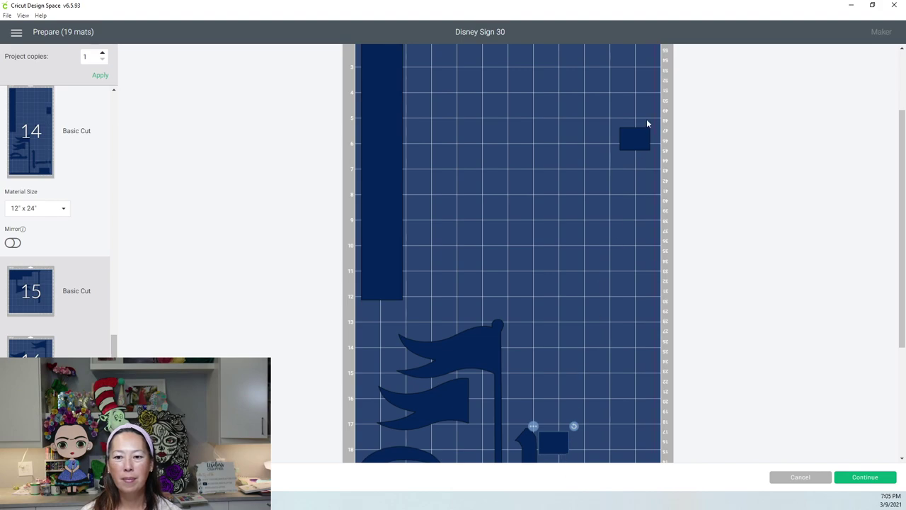
{"action": "left_click_drag", "start_coordinate": [639, 149], "coordinate": [628, 452]}
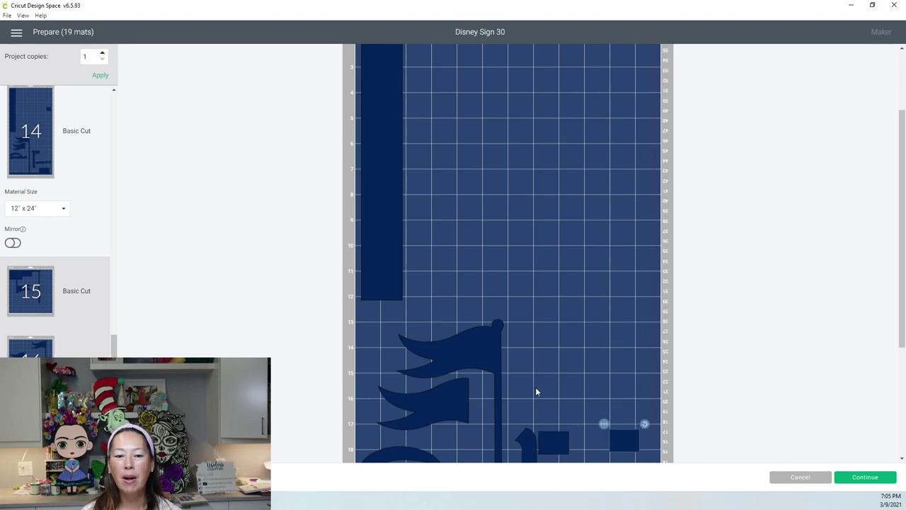
Rotate the long narrow rectangle to a diagonal across the empty upper half of mat 14
{"action": "key", "text": "Up"}
{"action": "scroll", "coordinate": [438, 125], "scroll_direction": "up", "scroll_amount": 3}
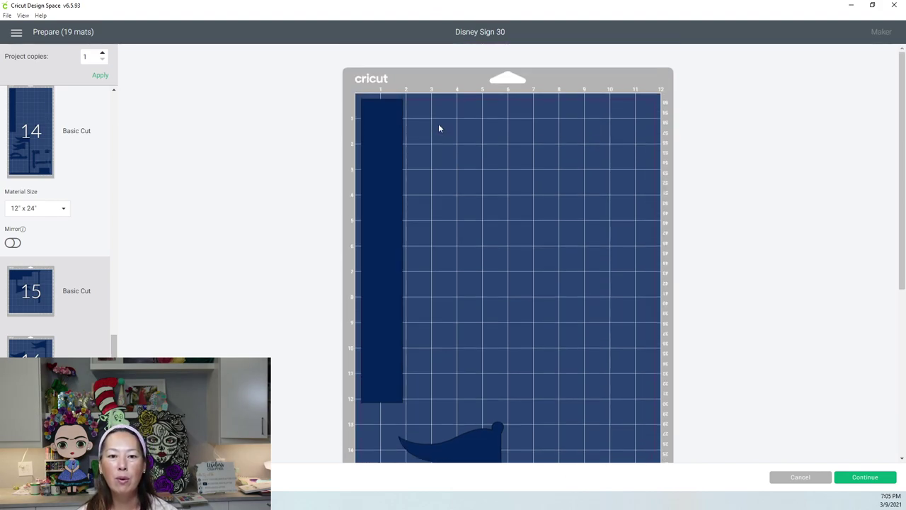
{"action": "left_click_drag", "start_coordinate": [391, 151], "coordinate": [481, 180]}
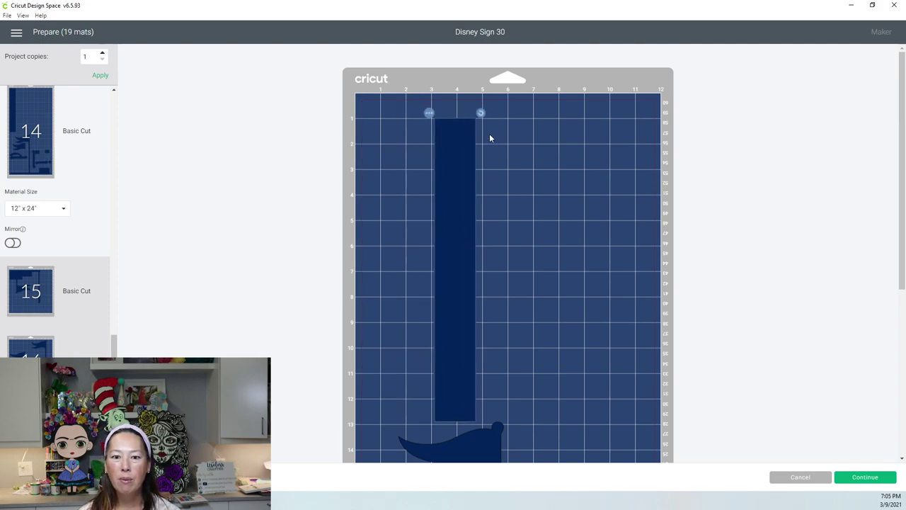
{"action": "left_click_drag", "start_coordinate": [482, 112], "coordinate": [435, 161]}
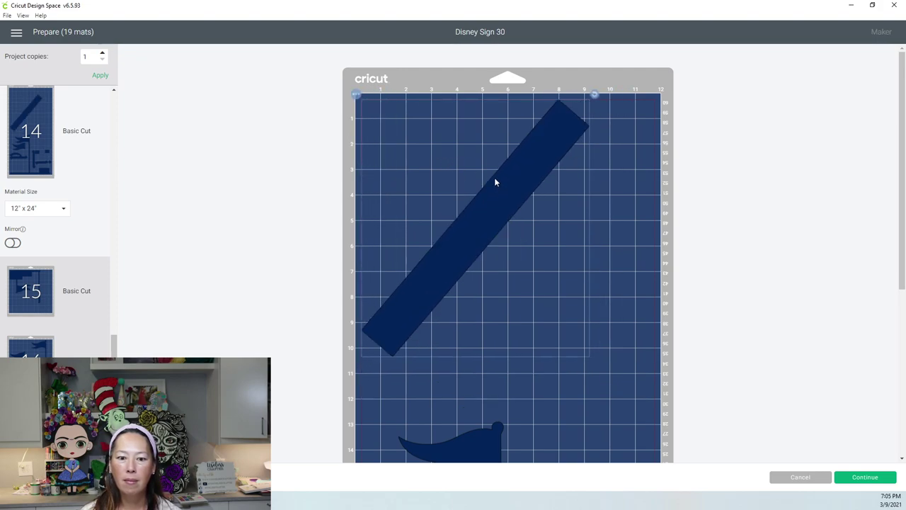
{"action": "scroll", "coordinate": [516, 212], "scroll_direction": "down", "scroll_amount": 3}
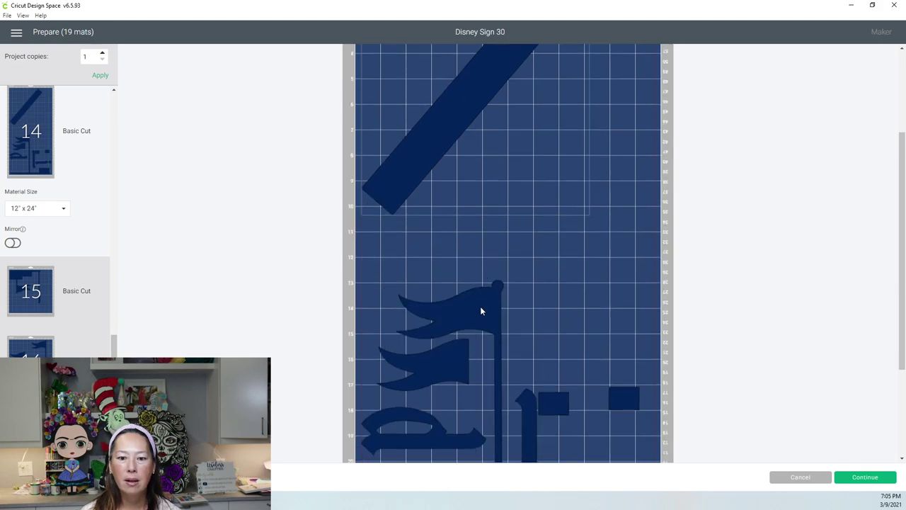
{"action": "left_click", "coordinate": [481, 306]}
{"action": "scroll", "coordinate": [61, 218], "scroll_direction": "down", "scroll_amount": 3}
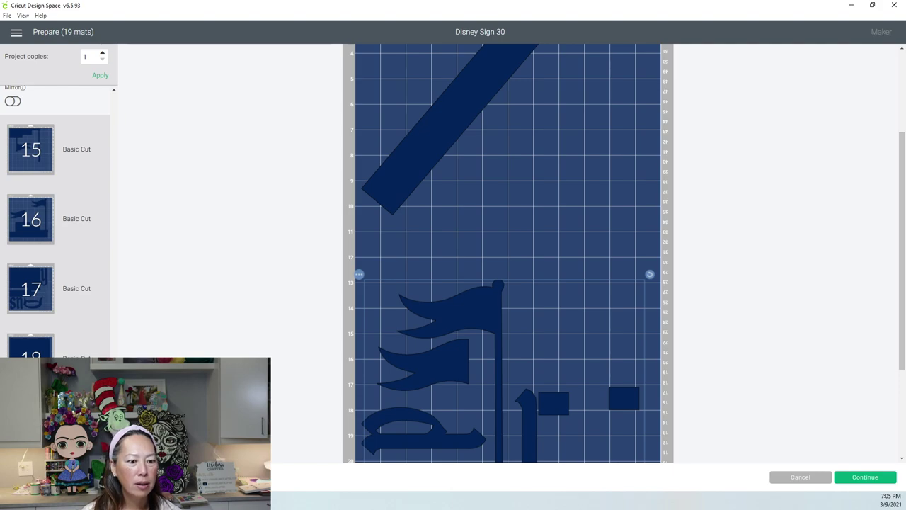
{"action": "scroll", "coordinate": [67, 332], "scroll_direction": "up", "scroll_amount": 15}
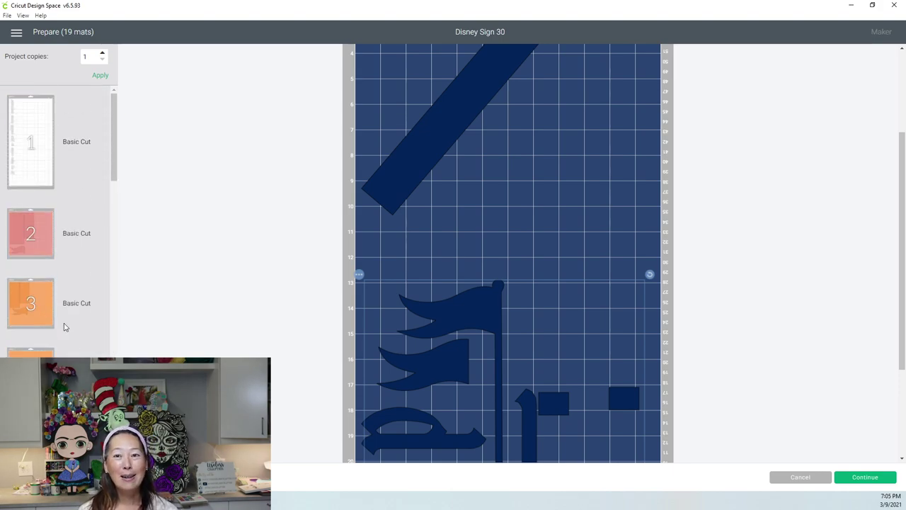